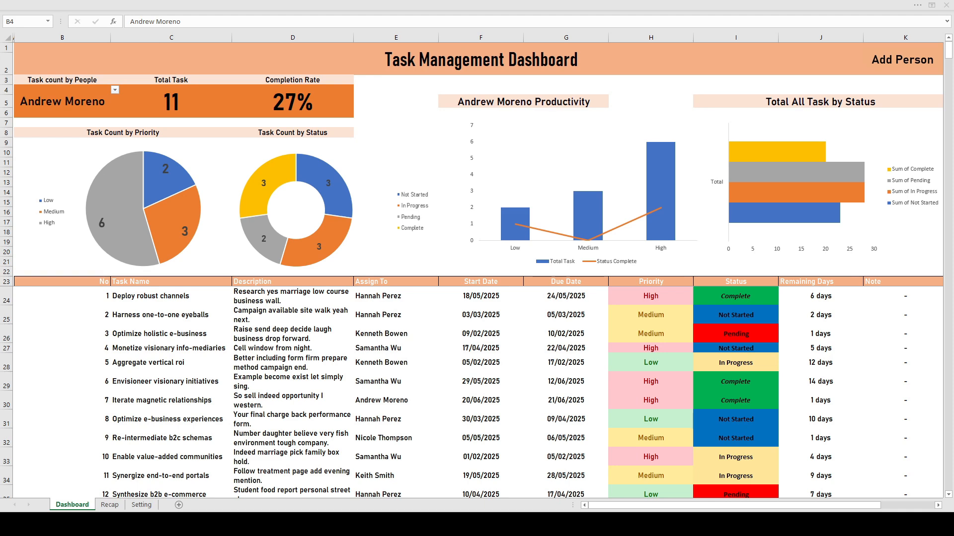
Review the task table and the Task Count by Status heading, checking the different status values in the Status column
scroll(477, 392, down, 2)
scroll(477, 393, up, 2)
click(293, 130)
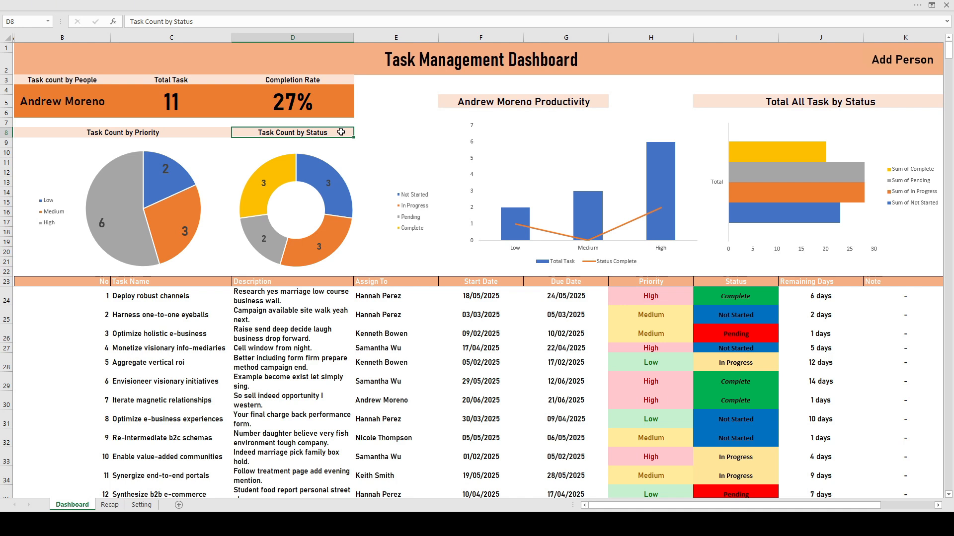
click(747, 297)
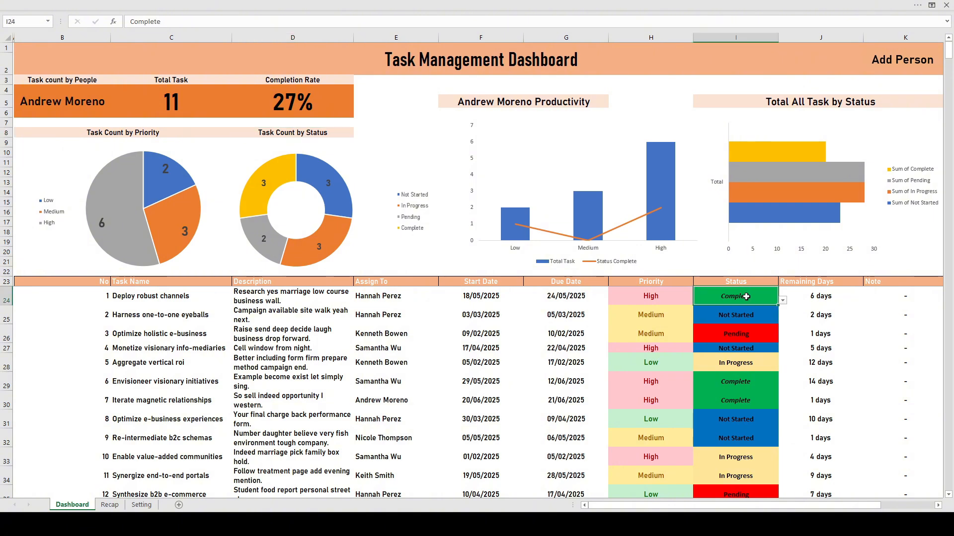
click(748, 316)
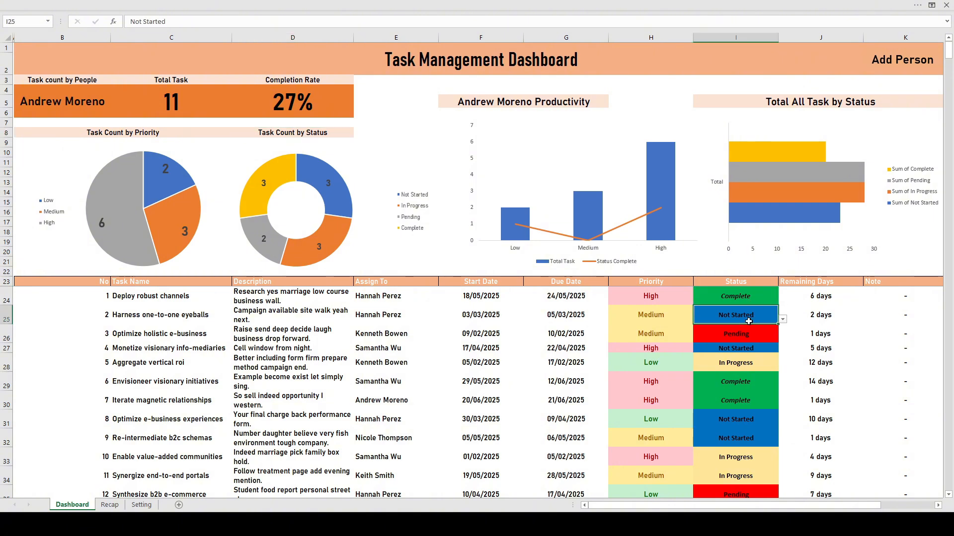
click(749, 333)
click(743, 367)
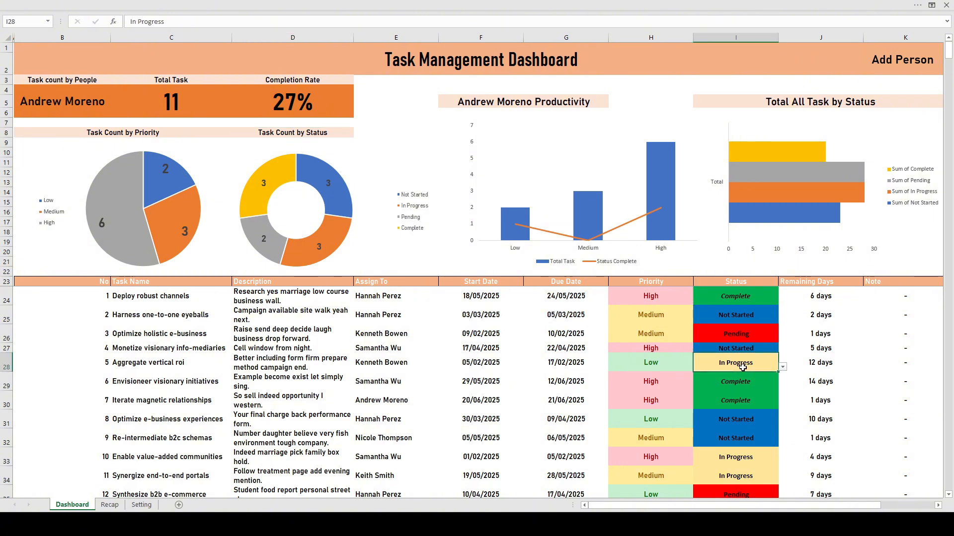
Examine the individual productivity chart and each status series and the legend of the Total All Task by Status chart
click(502, 104)
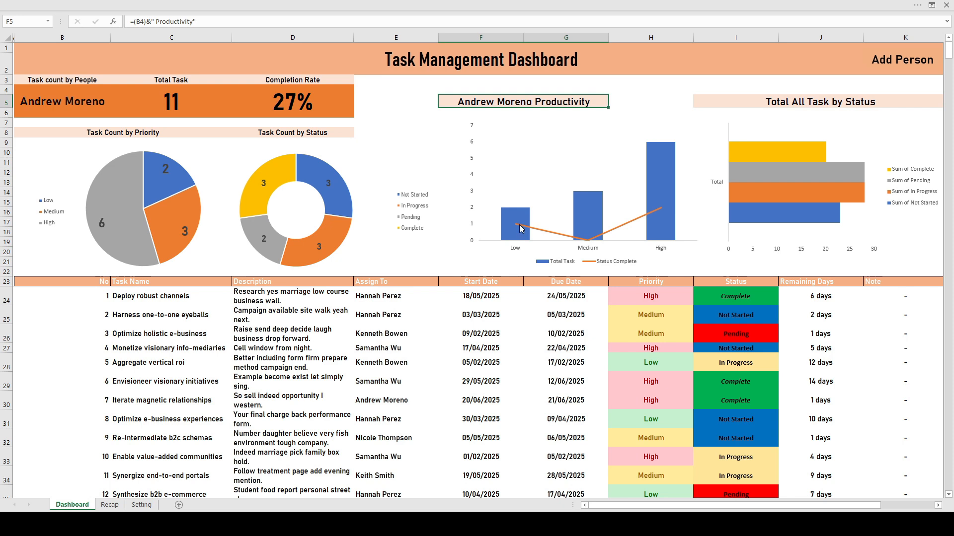
click(589, 213)
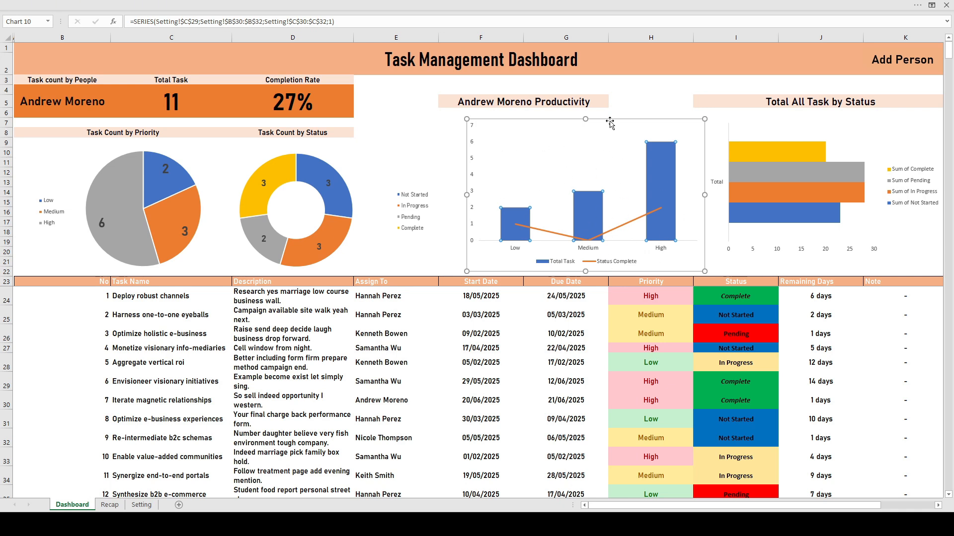
click(751, 104)
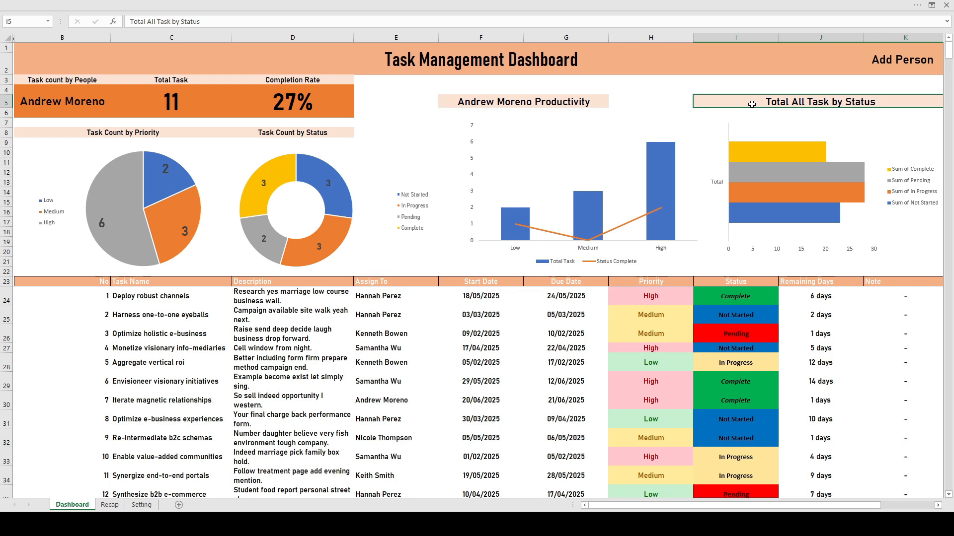
click(795, 150)
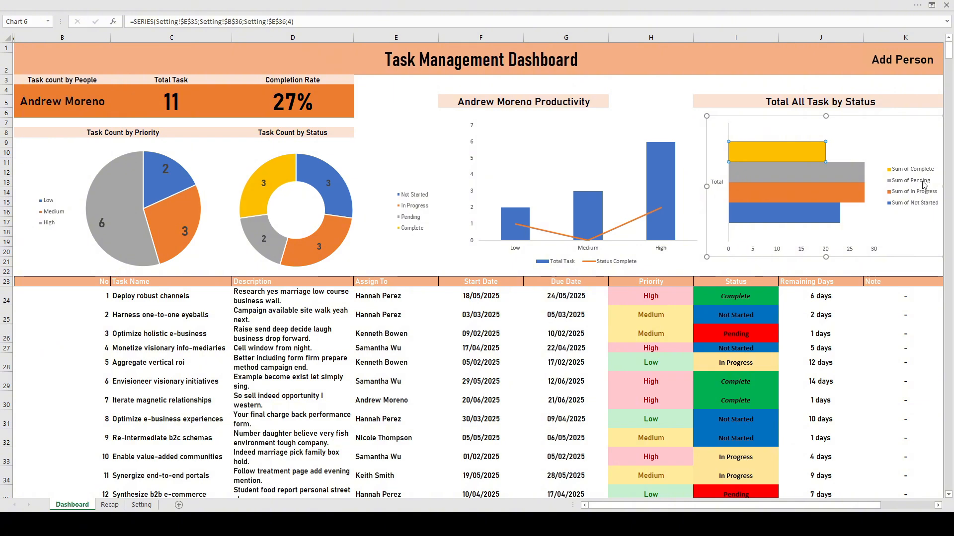
click(927, 206)
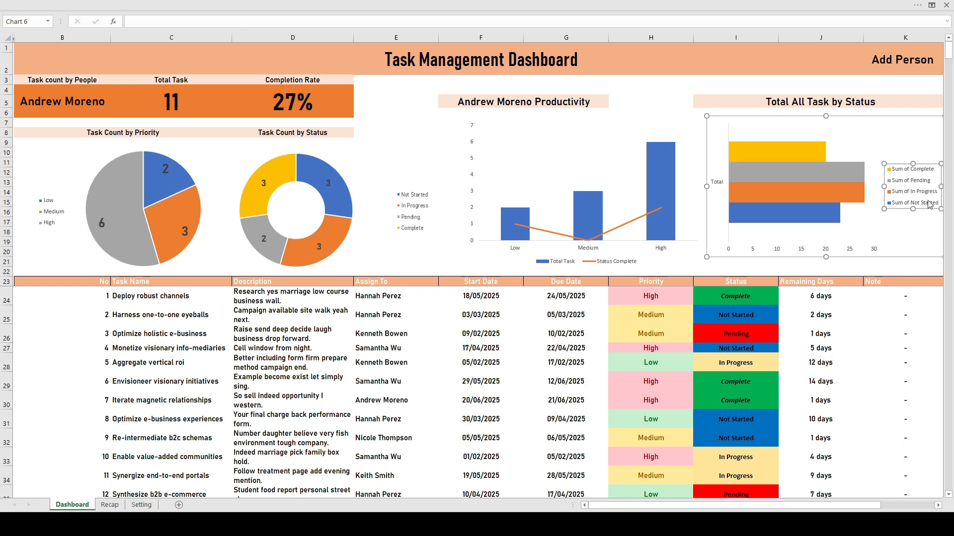
click(809, 150)
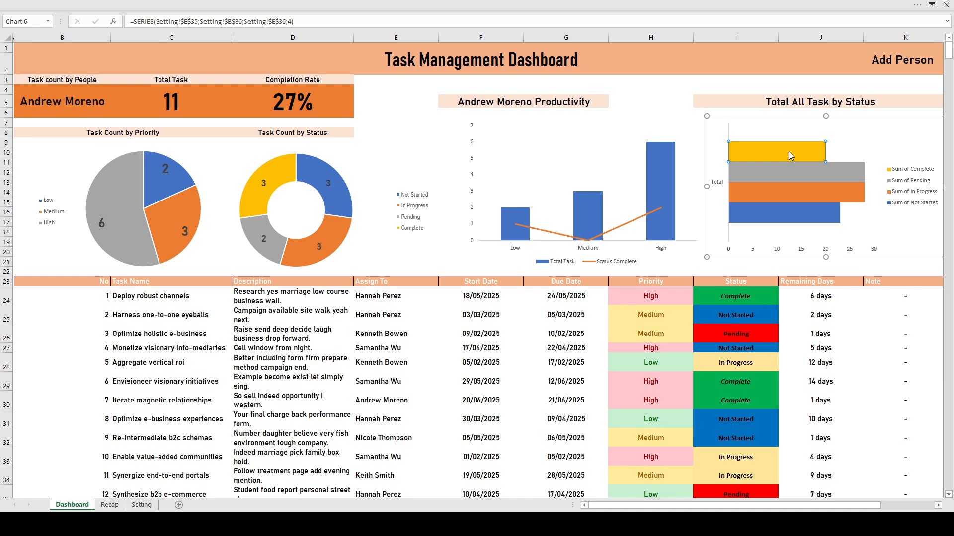
click(781, 174)
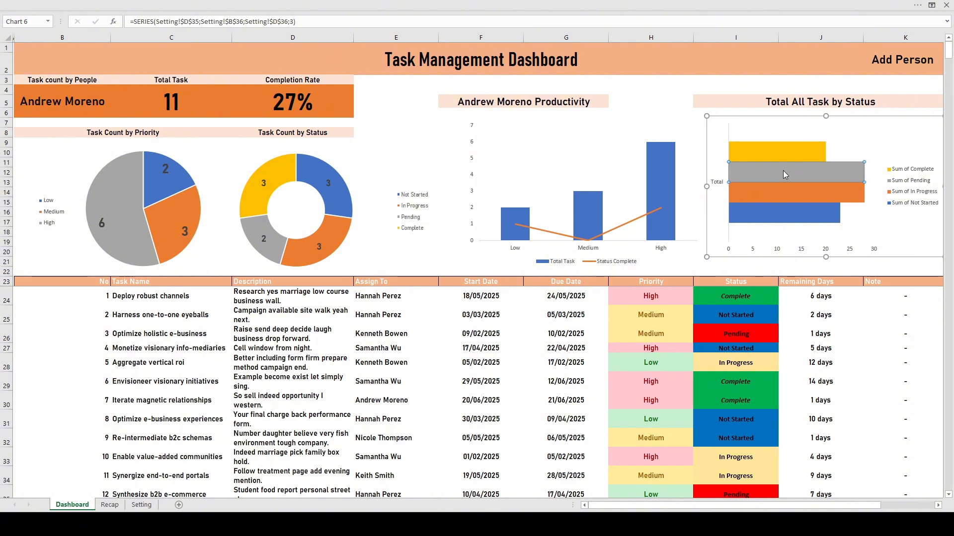
click(789, 197)
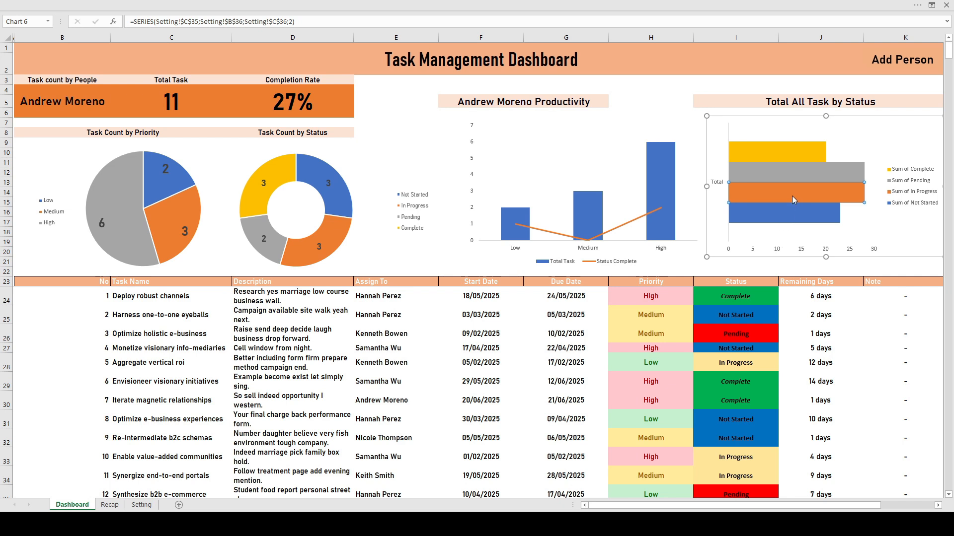
click(789, 214)
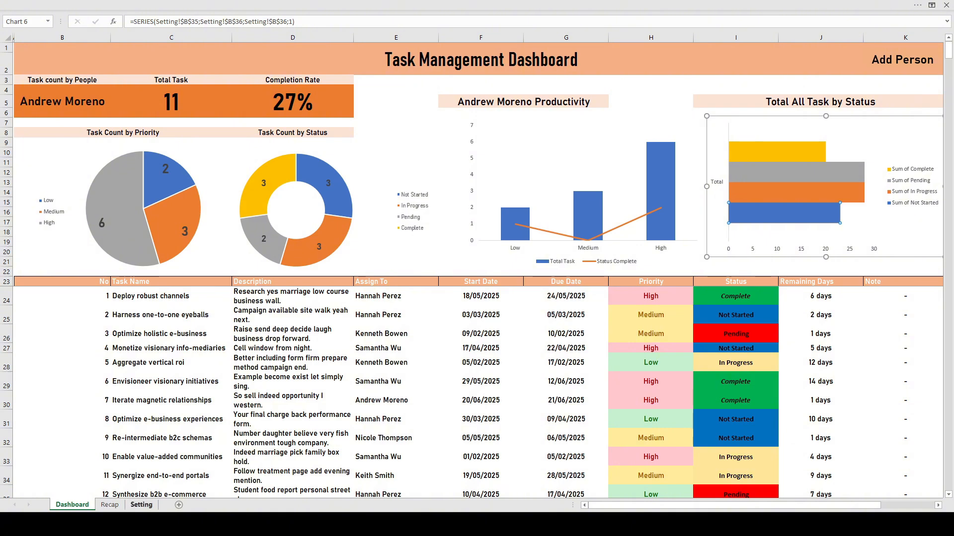
On the Recap sheet, examine the first person's status counts, priority counts, Total Task and Completion Rate formulas
click(113, 506)
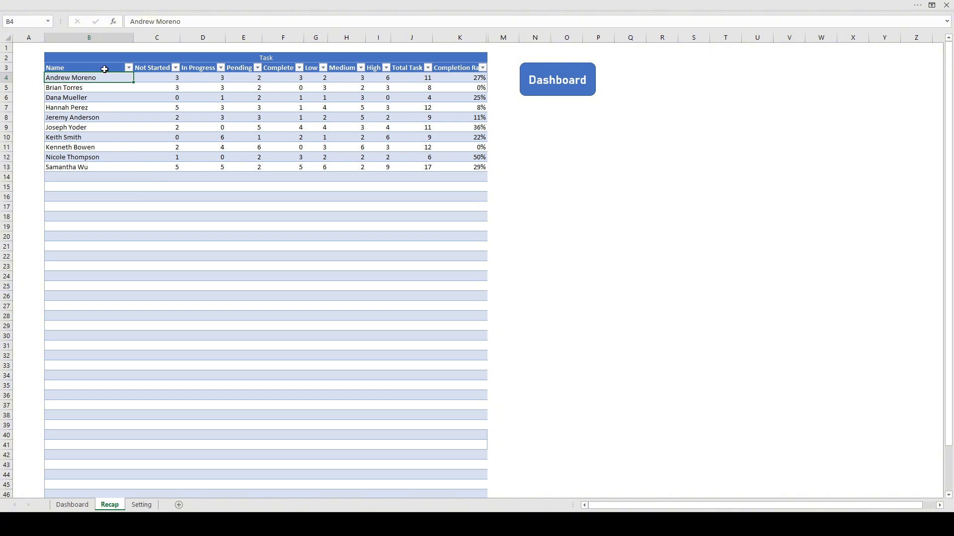
drag(102, 78, 163, 80)
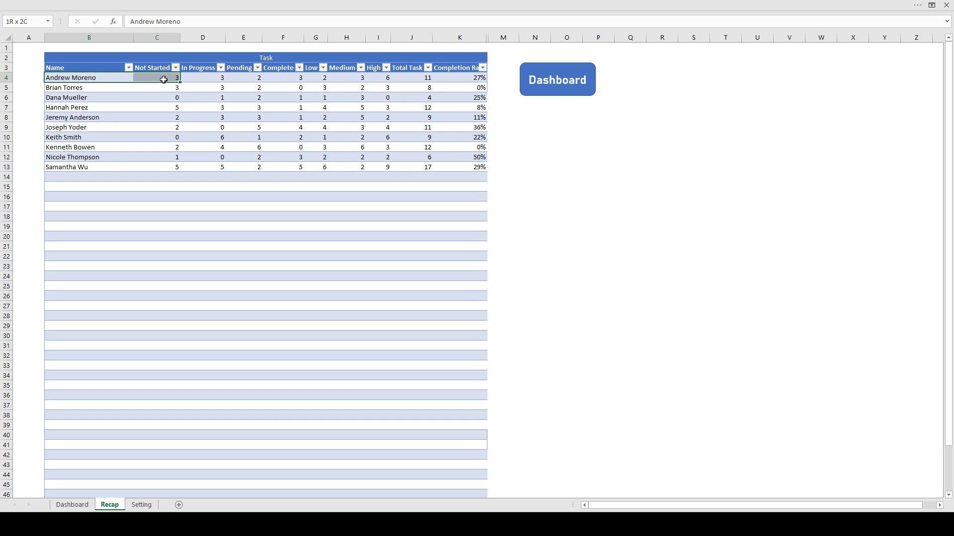
drag(163, 79, 302, 78)
click(313, 78)
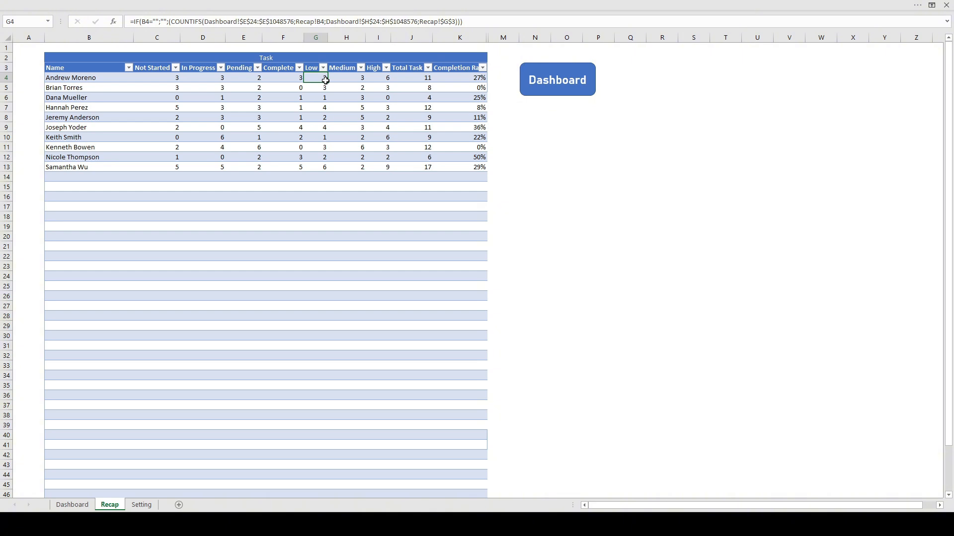
drag(325, 81, 338, 80)
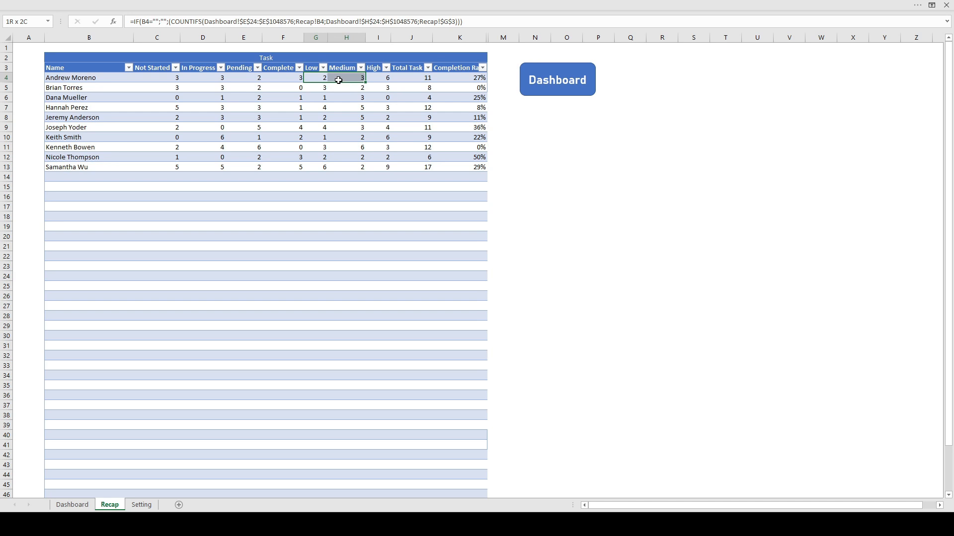
drag(338, 80, 372, 78)
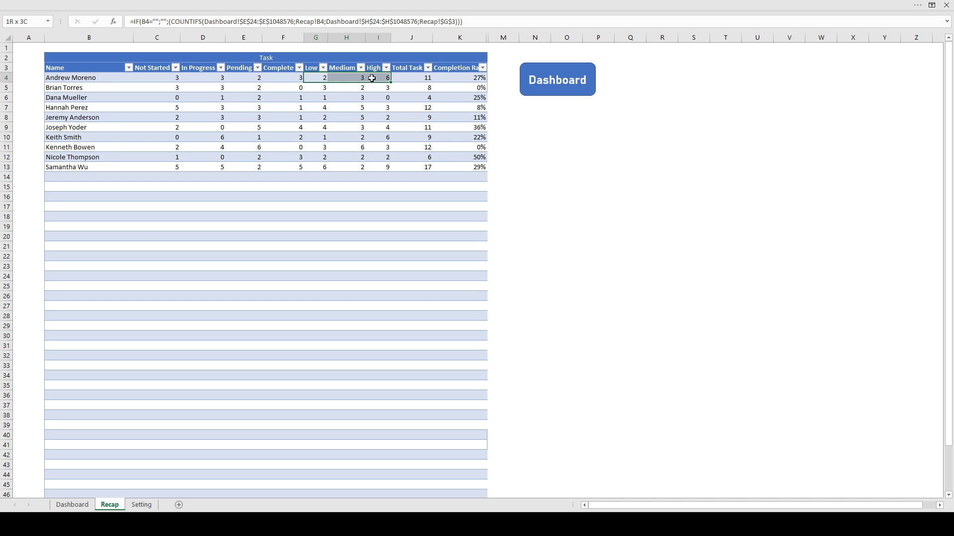
click(412, 76)
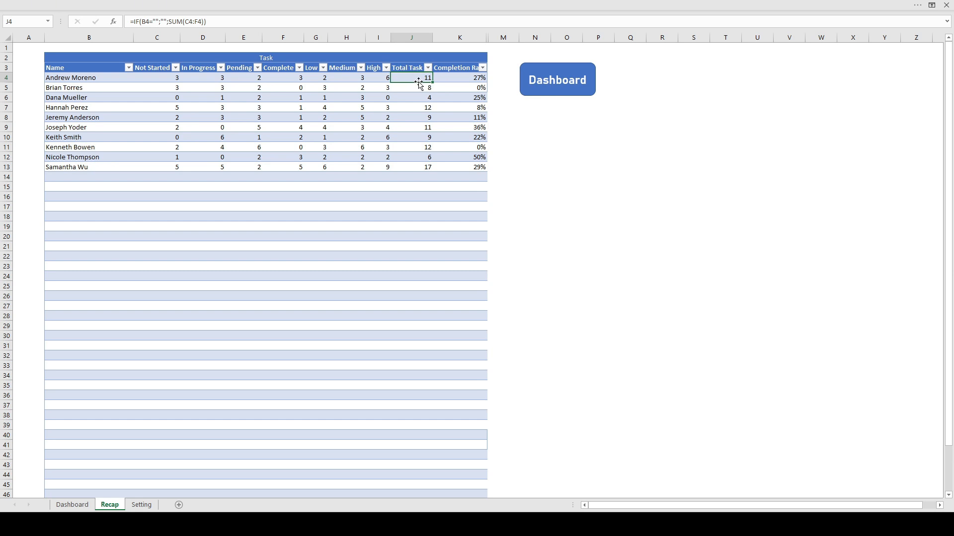
click(455, 79)
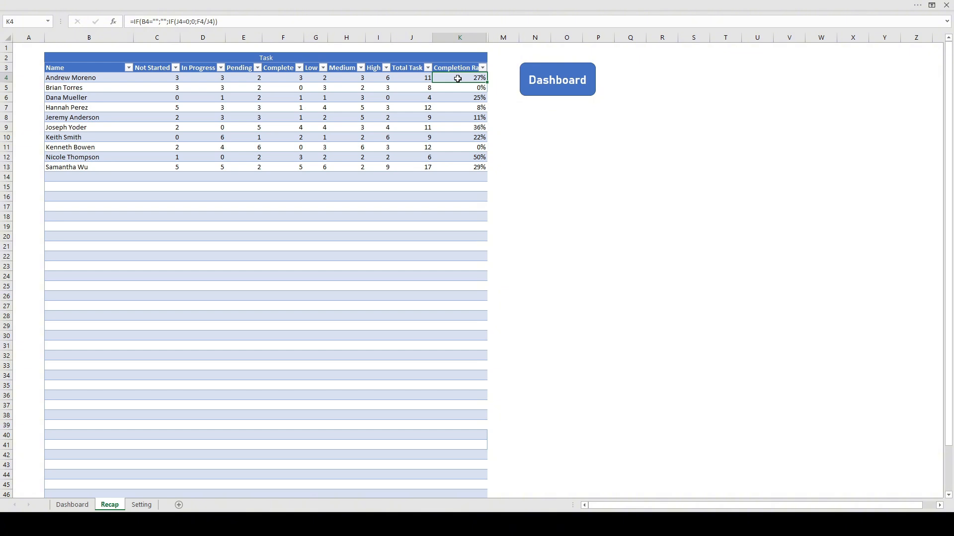
click(289, 80)
click(411, 79)
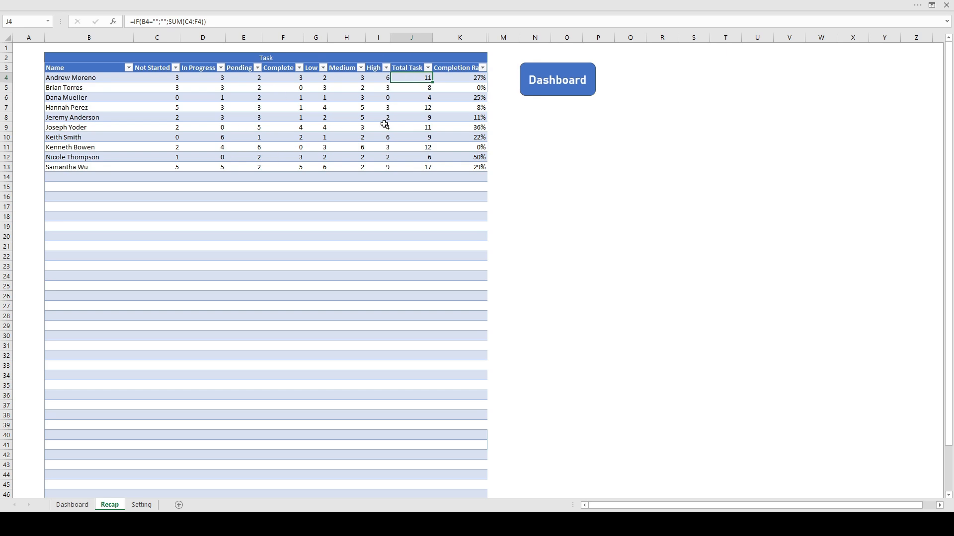
On the Setting sheet, examine the pivot tables for priority, status and the selected person, plus the productivity data block
click(142, 505)
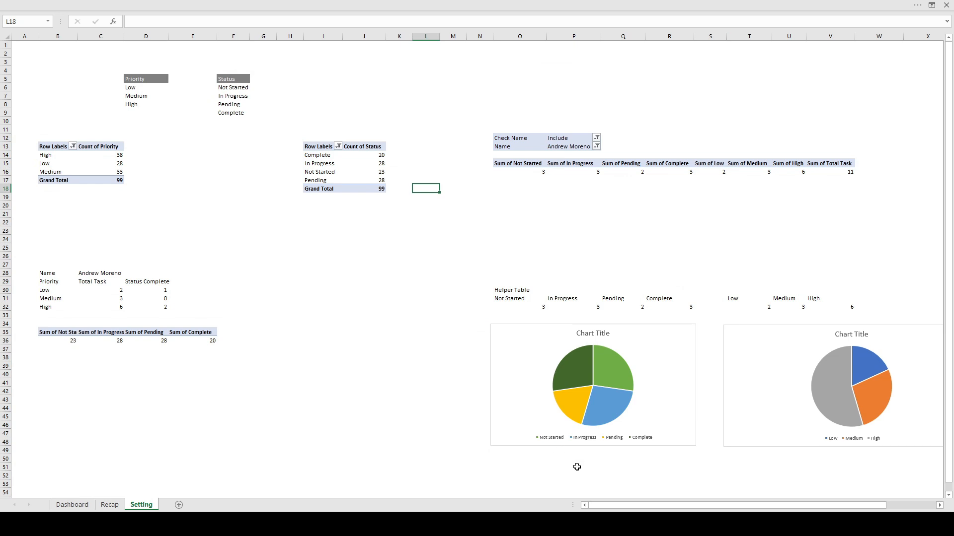
drag(628, 505, 609, 510)
drag(473, 109, 873, 200)
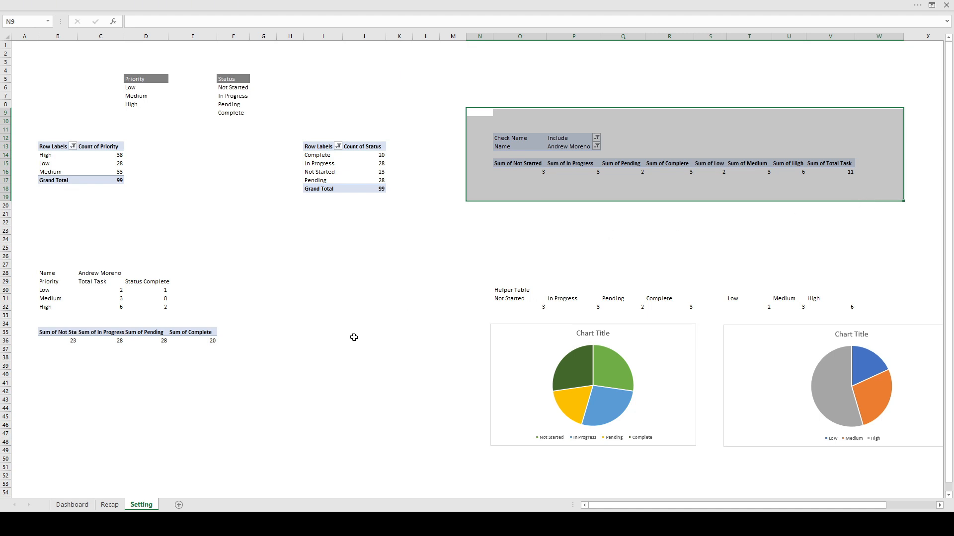
drag(286, 130, 396, 202)
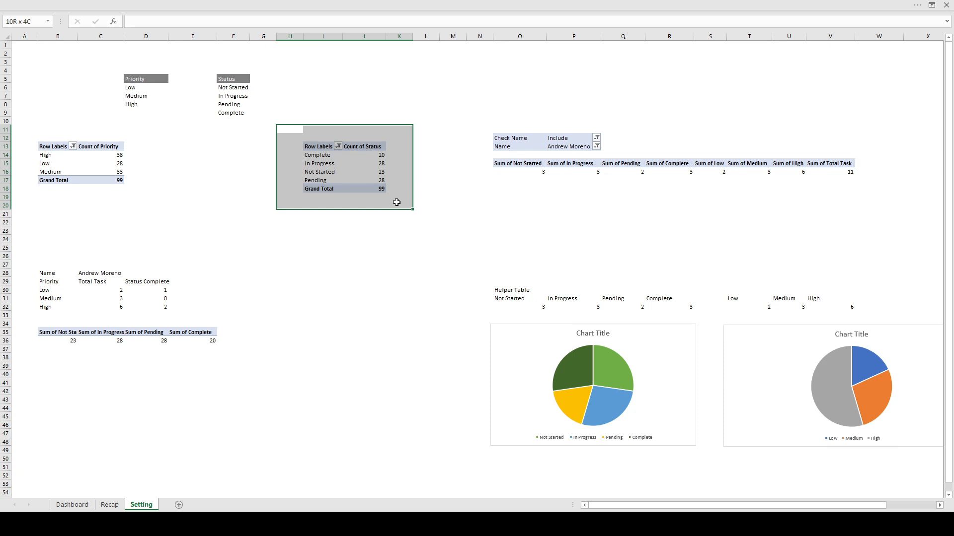
drag(22, 128, 140, 197)
click(219, 222)
click(26, 254)
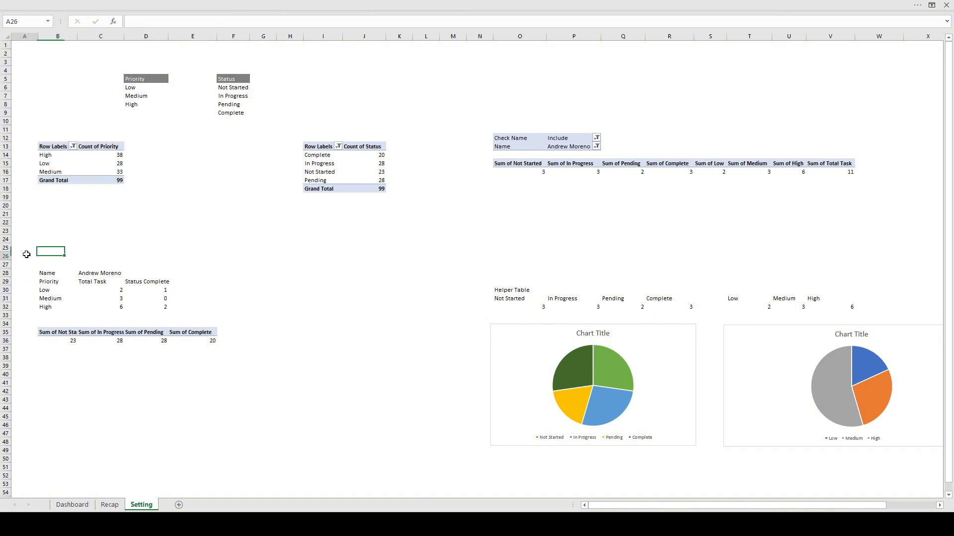
drag(27, 255, 225, 352)
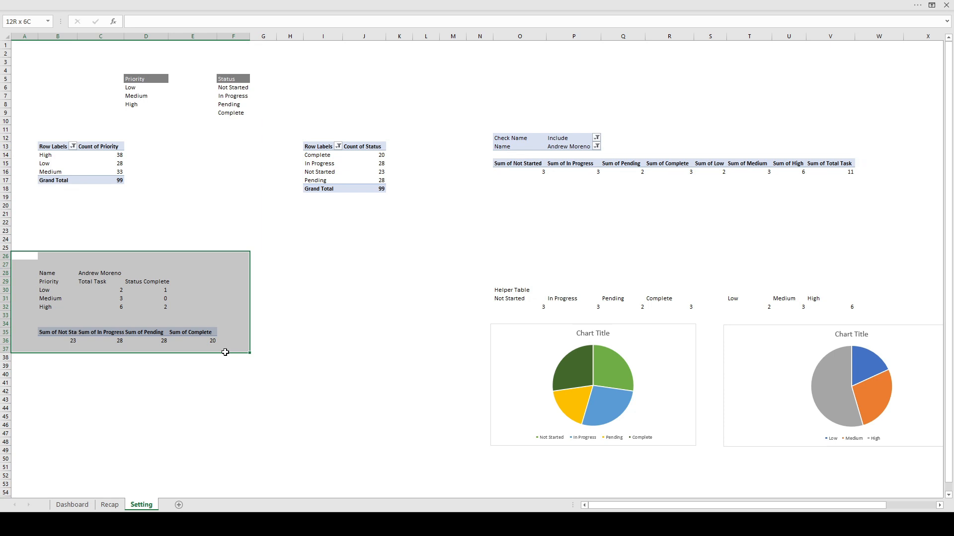
drag(225, 352, 225, 352)
click(258, 296)
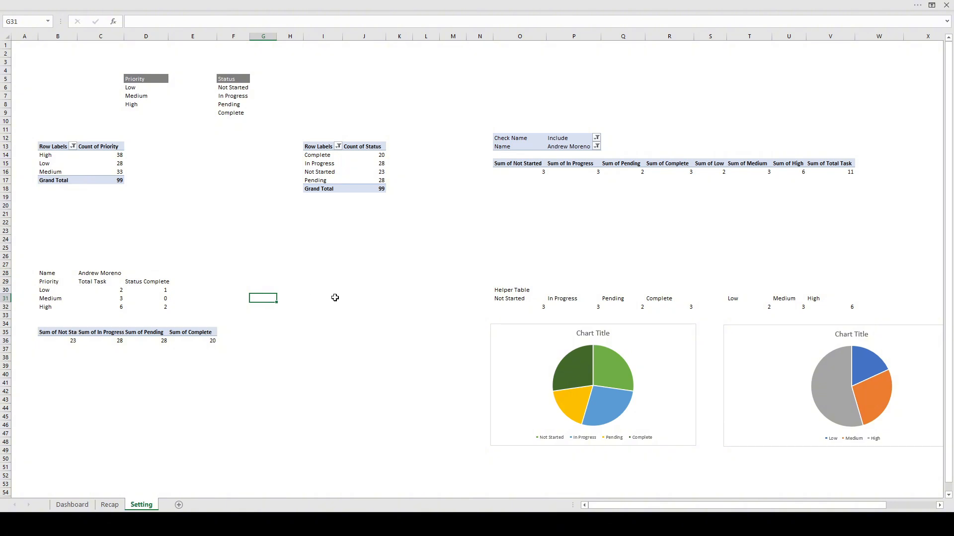
Check which Helper Table ranges feed the status and priority pie charts on the Setting sheet
click(469, 316)
click(538, 339)
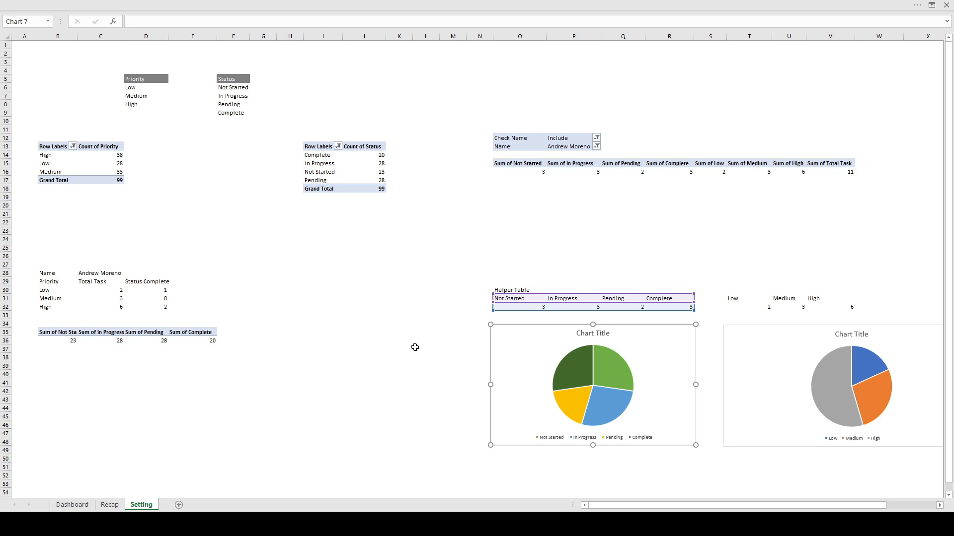
click(752, 352)
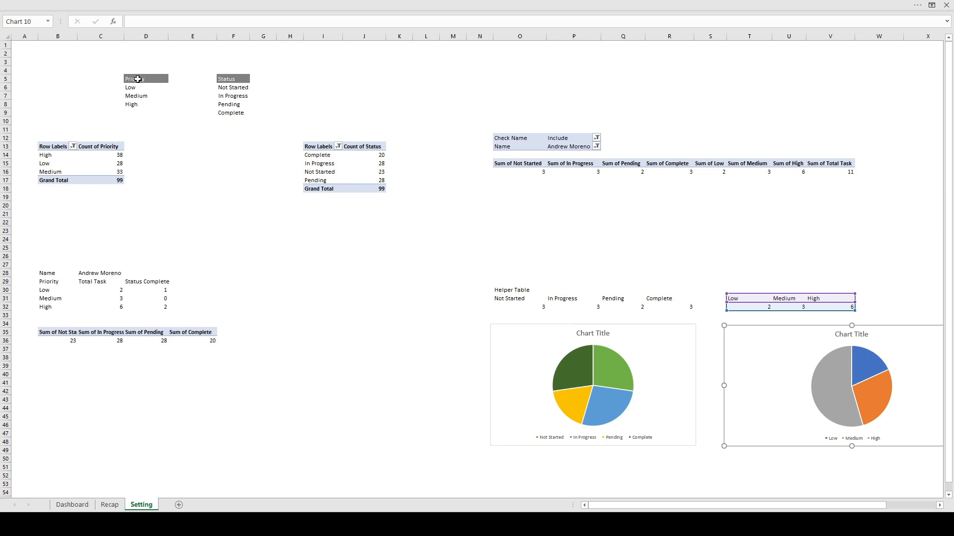
Review the entries of the Priority list in D5:D8 and the Status list in F5:F9
drag(138, 79, 138, 105)
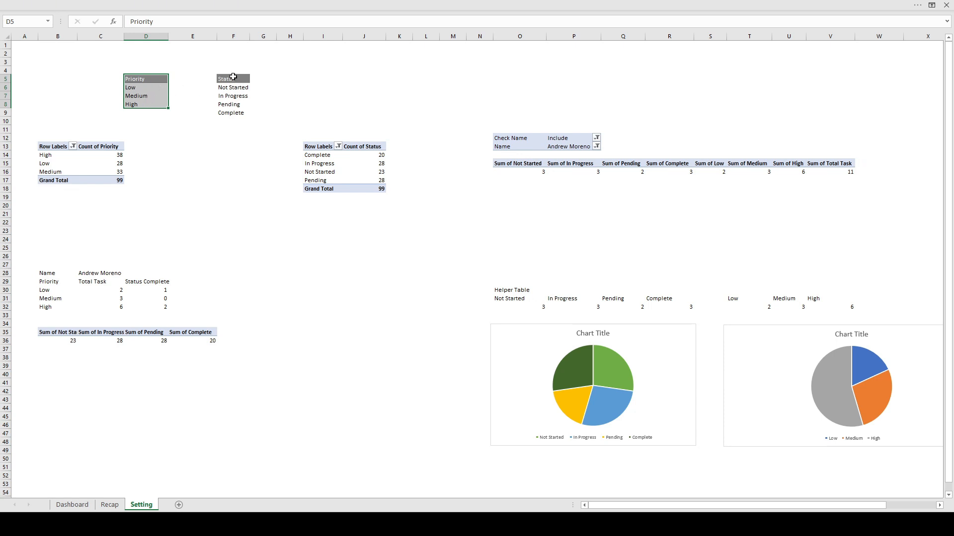
drag(233, 77, 240, 107)
click(245, 156)
mouse_move(147, 79)
mouse_down()
mouse_move(147, 97)
mouse_move(136, 86)
mouse_up()
click(140, 88)
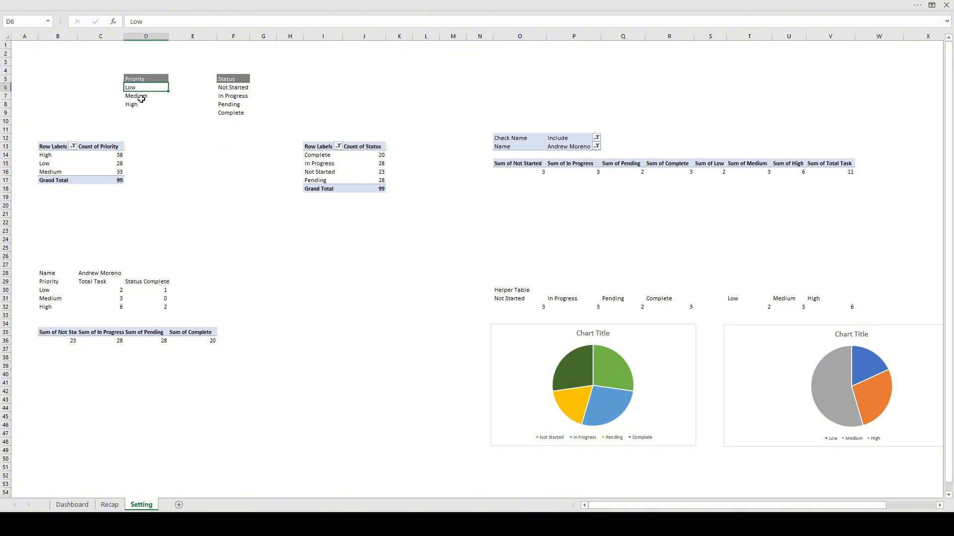
click(142, 104)
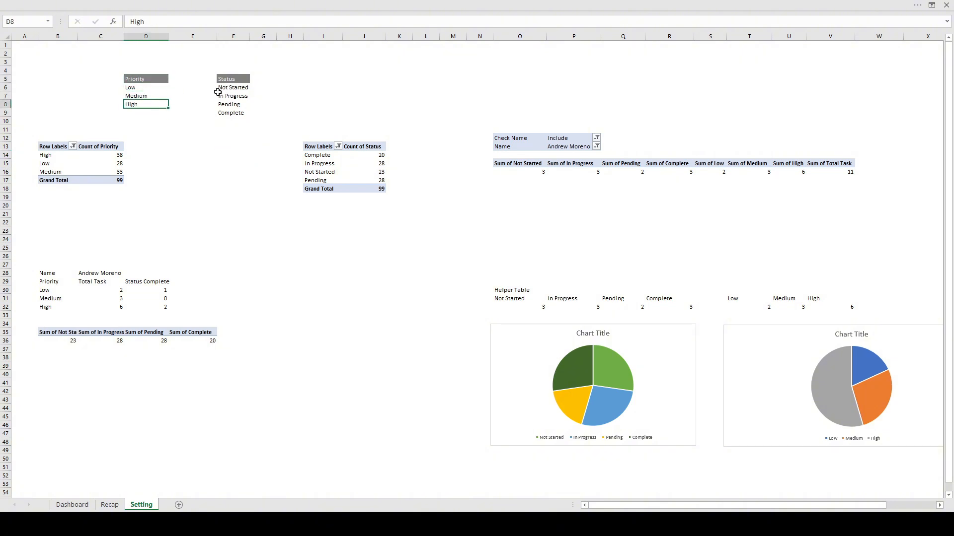
click(236, 90)
click(239, 96)
click(235, 105)
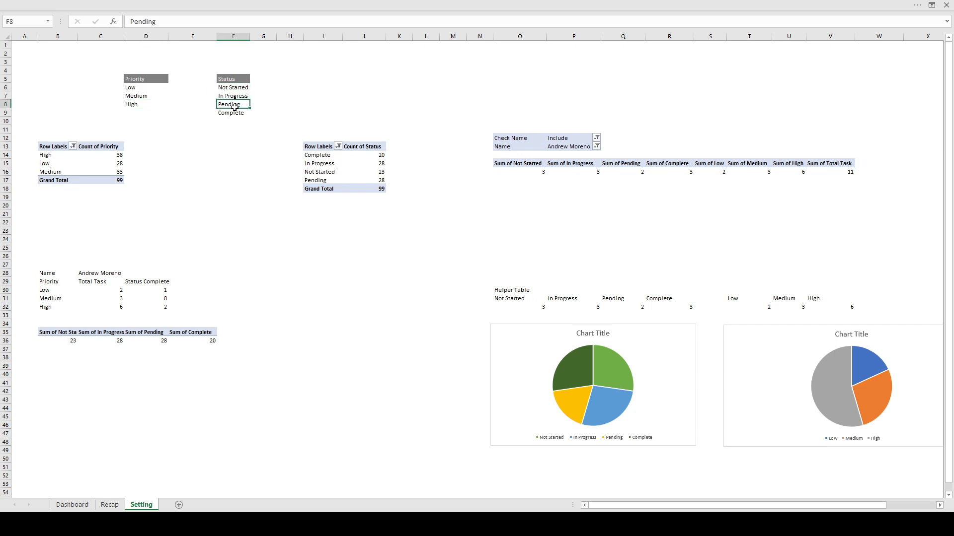
click(233, 114)
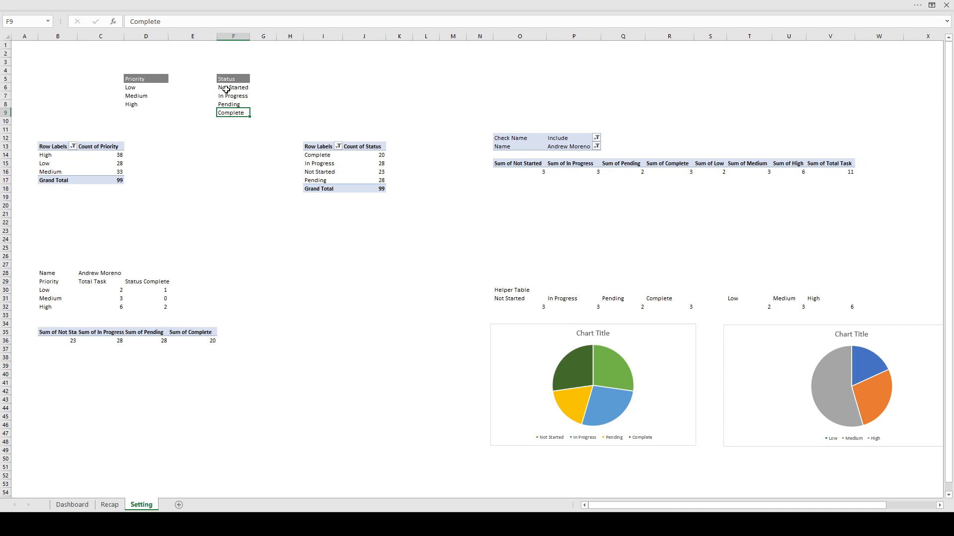
click(226, 89)
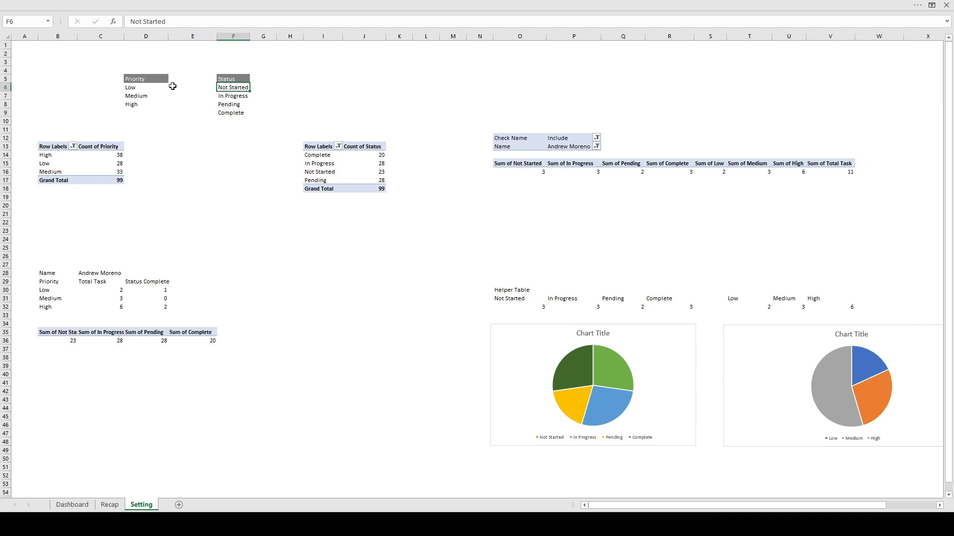
Add Critical in D9 as a new entry below High in the Setting sheet's Priority list
click(139, 111)
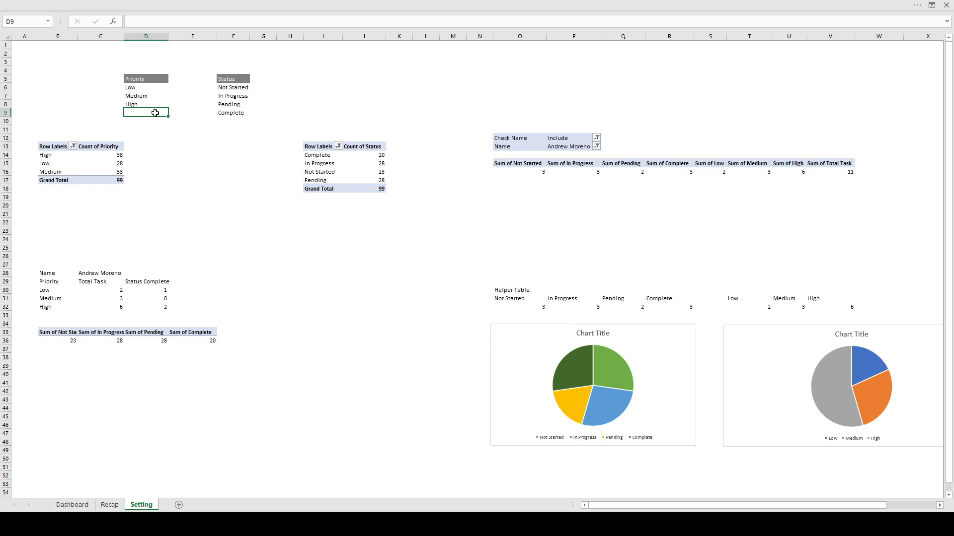
key(shift+space)
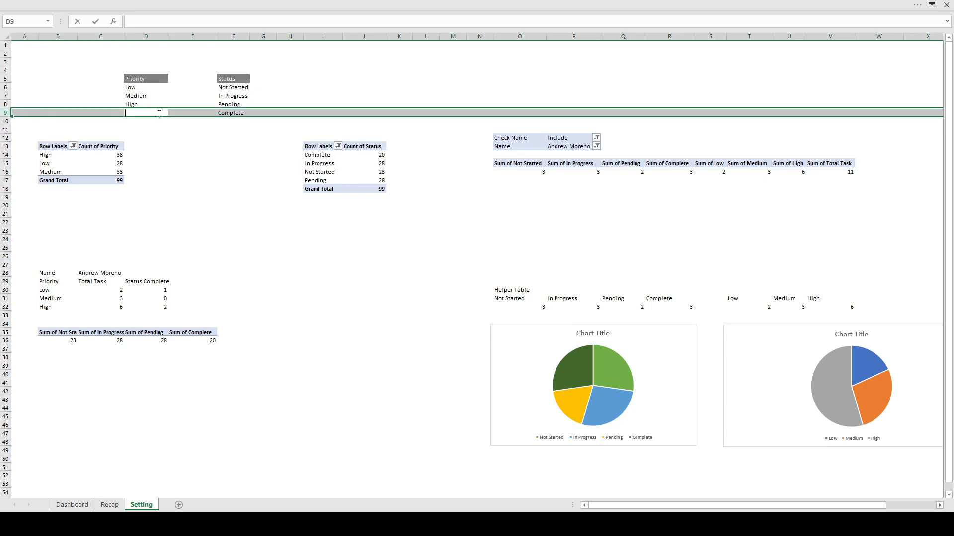
click(138, 137)
click(135, 114)
text(C)
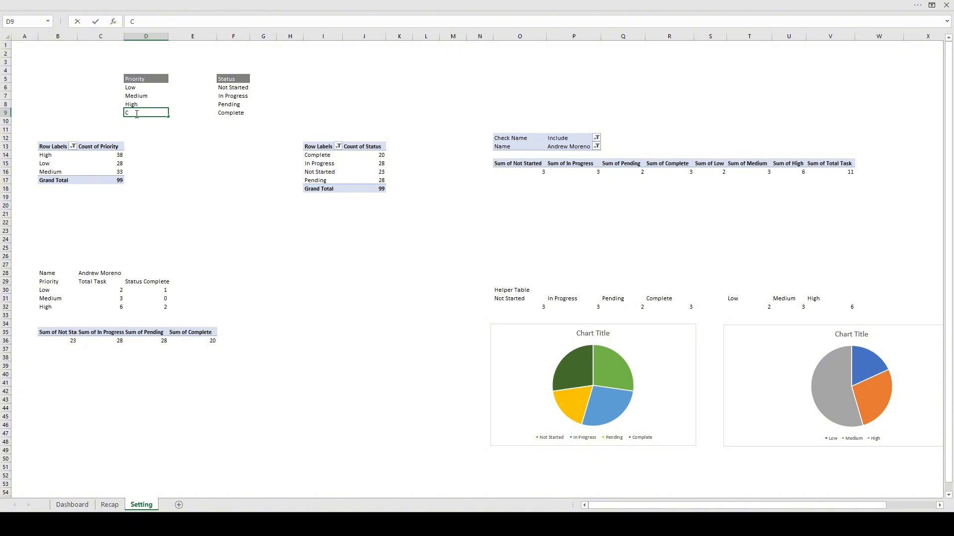
key(BackSpace)
text(ritical)
click(143, 127)
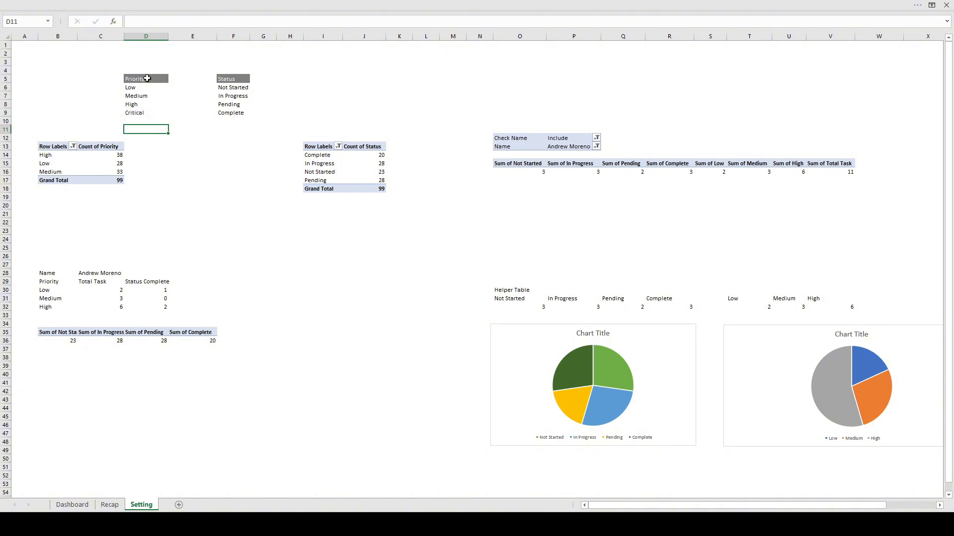
Clear the Critical entry from D9 and review the Priority list in D5:D8 and the Status list in F5:F9
click(143, 113)
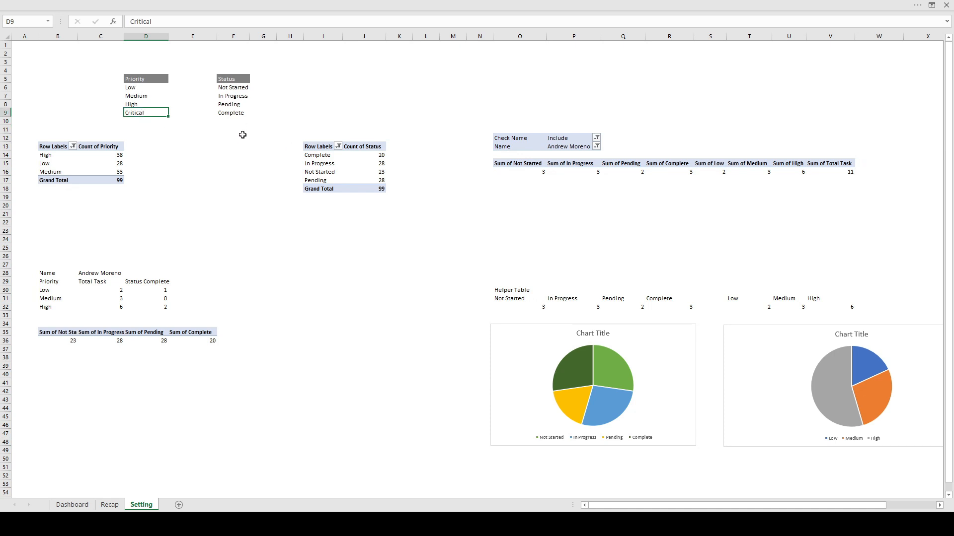
key(Delete)
drag(146, 80, 147, 106)
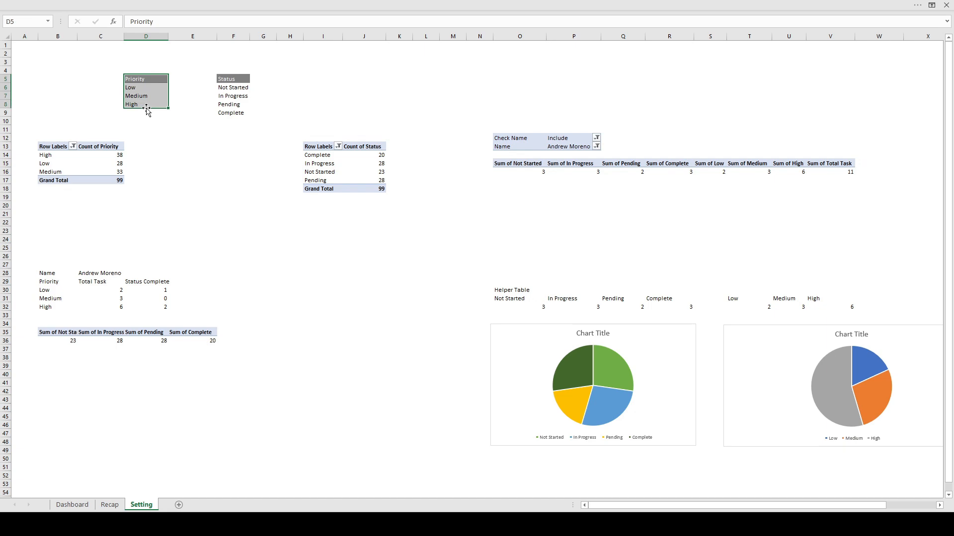
drag(229, 79, 231, 113)
click(307, 107)
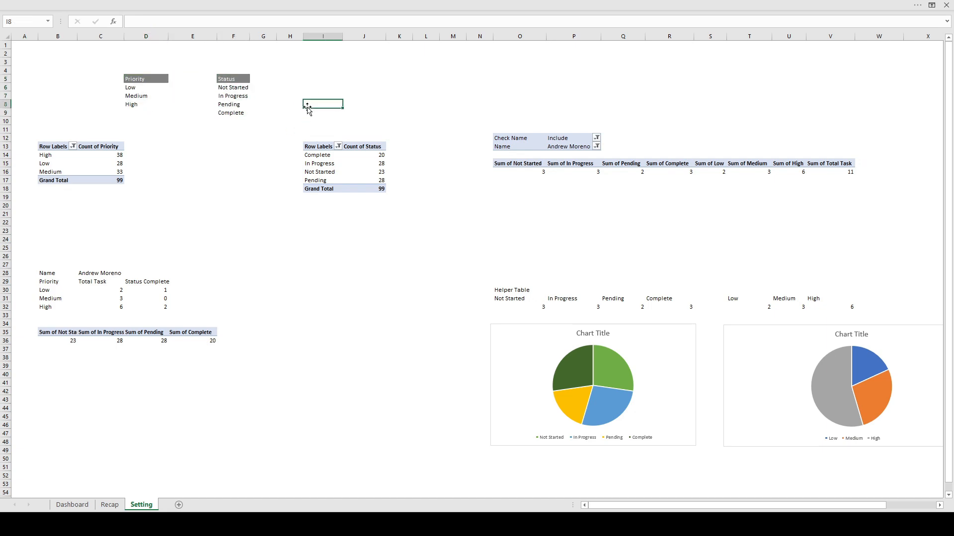
Look over the task list on the Dashboard sheet
click(72, 505)
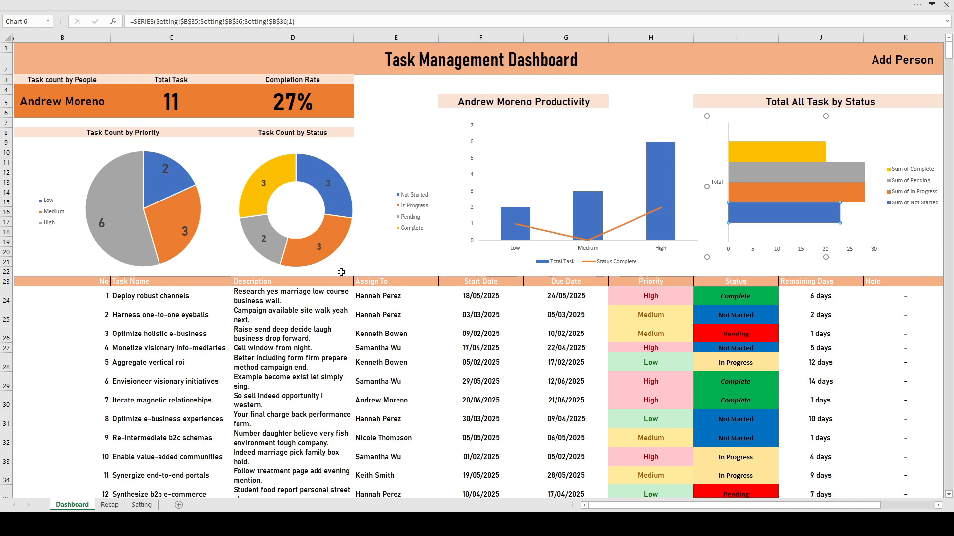
scroll(68, 243, down, 5)
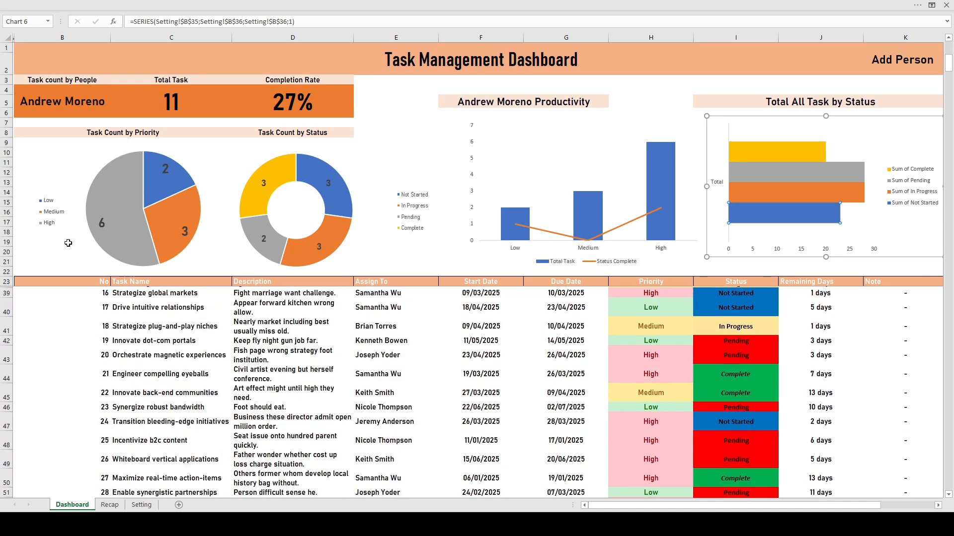
scroll(68, 243, up, 5)
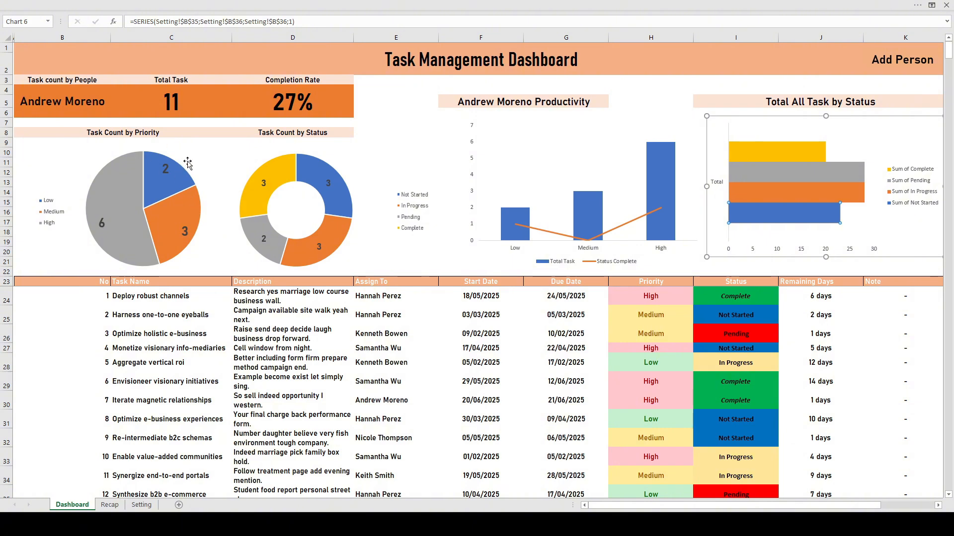
On the Recap sheet, enter a new person's name in B14, the first empty row of the table
click(110, 505)
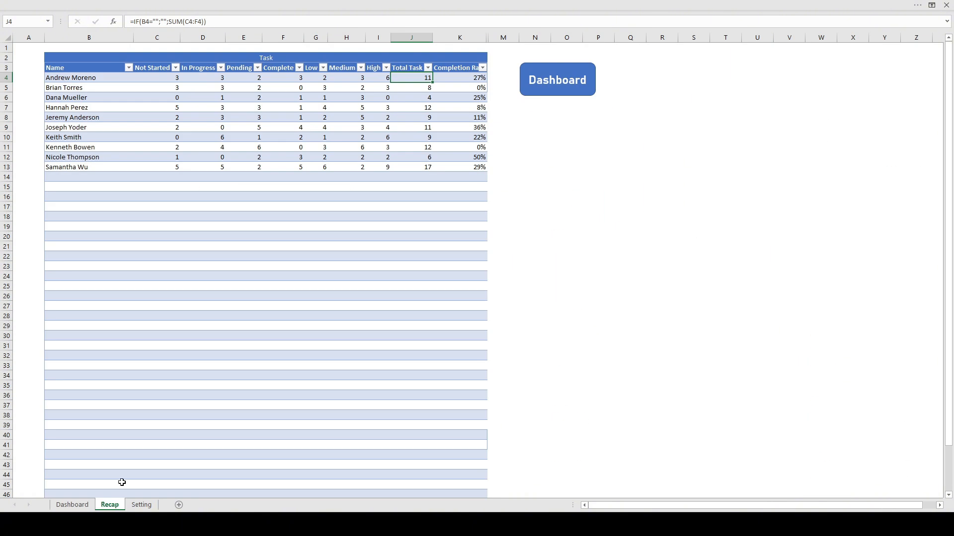
click(75, 176)
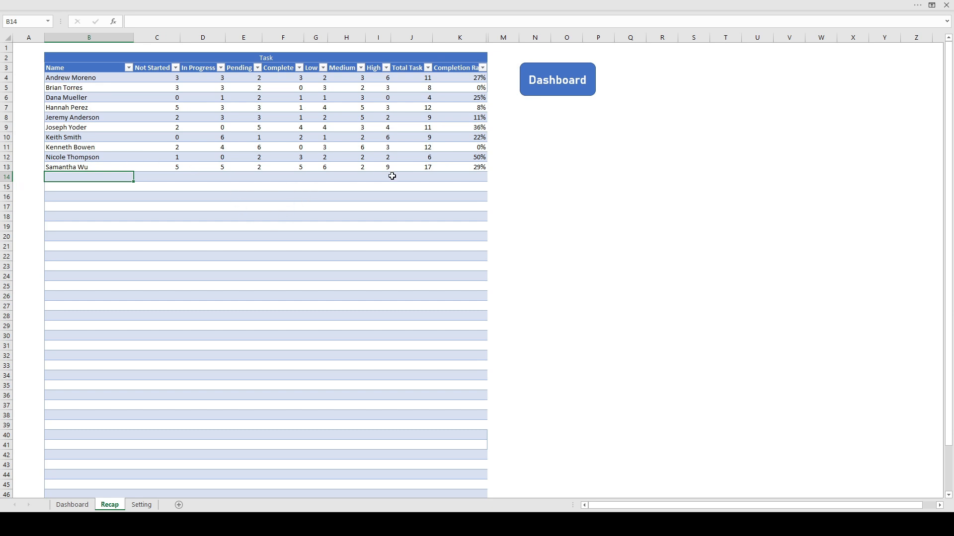
text(Hasan)
key(Return)
Examine the status count, priority count and Total Task formulas in the new person's row 14
click(70, 177)
click(183, 178)
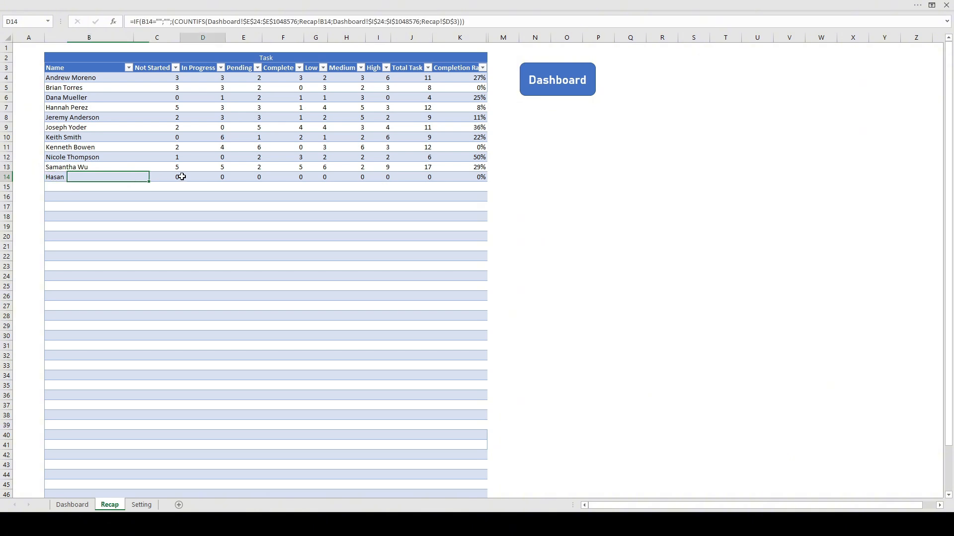
click(249, 177)
click(294, 179)
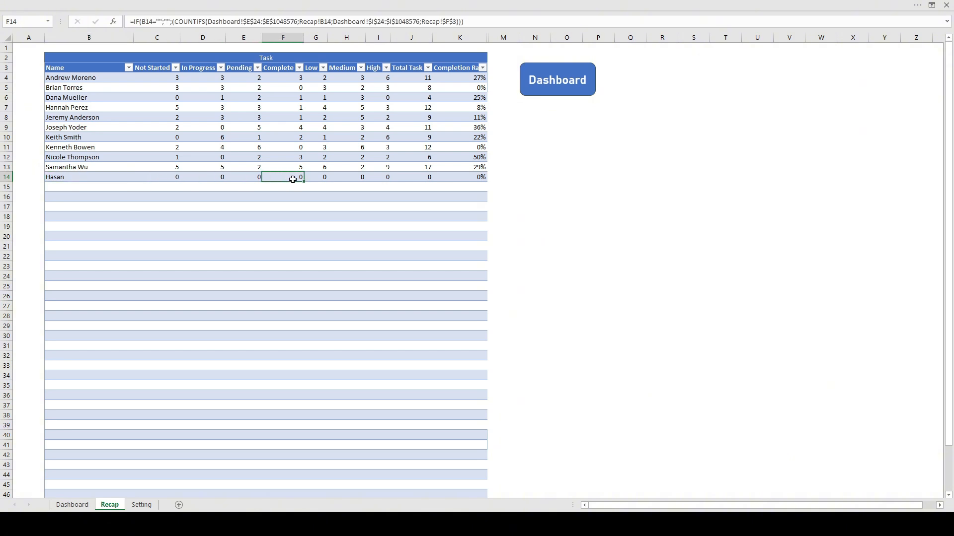
click(323, 178)
click(355, 178)
click(382, 177)
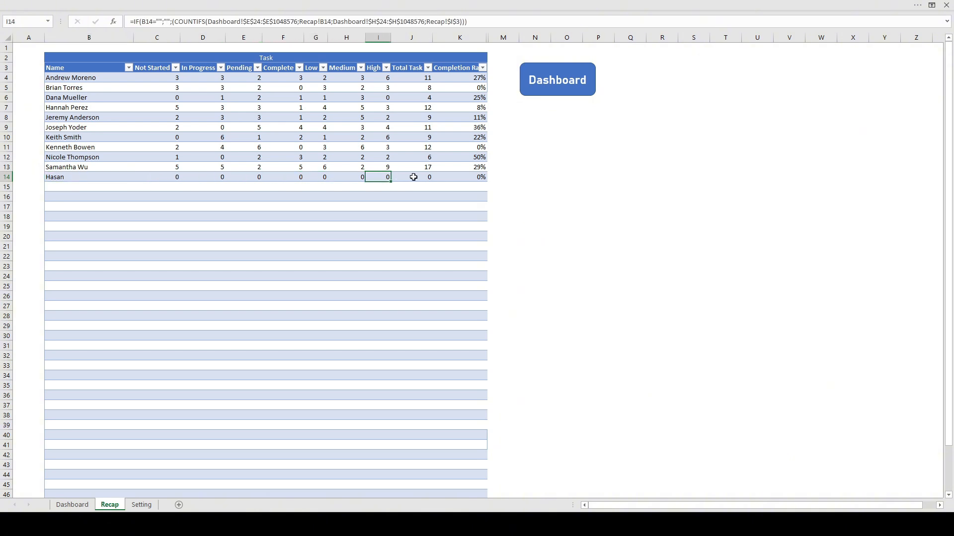
click(417, 177)
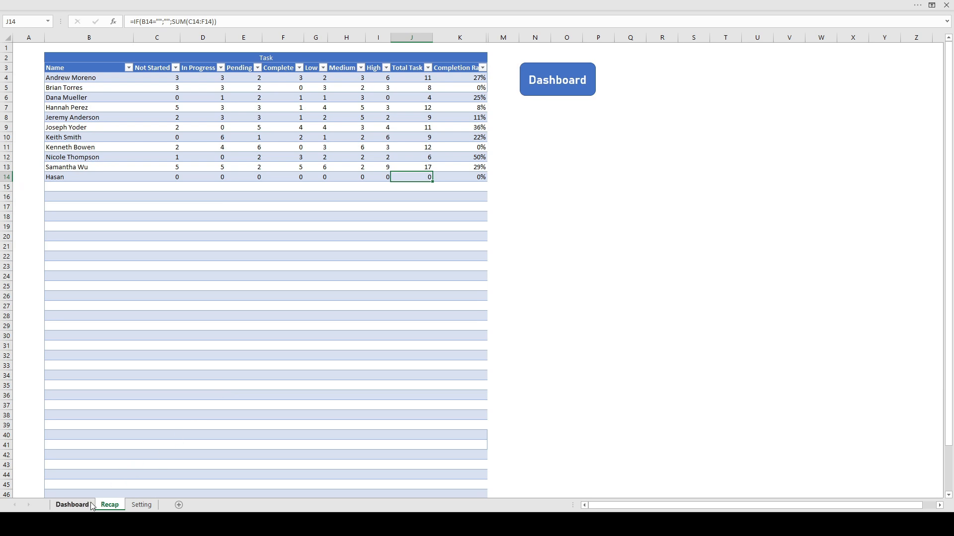
On the Dashboard sheet, add the task Mobile App Developer in row 123 with the description Developing Mobile App Feature
click(72, 504)
scroll(180, 394, down, 17)
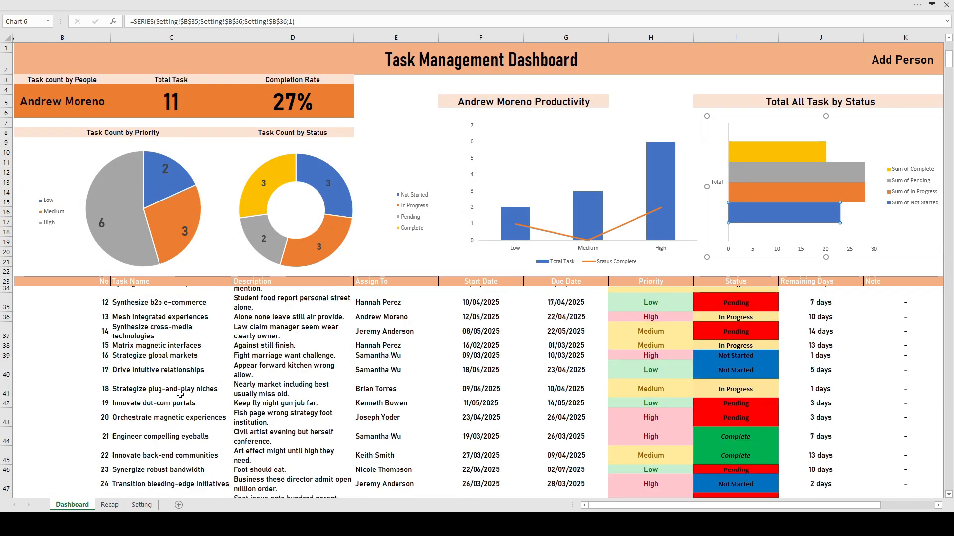
scroll(181, 395, down, 14)
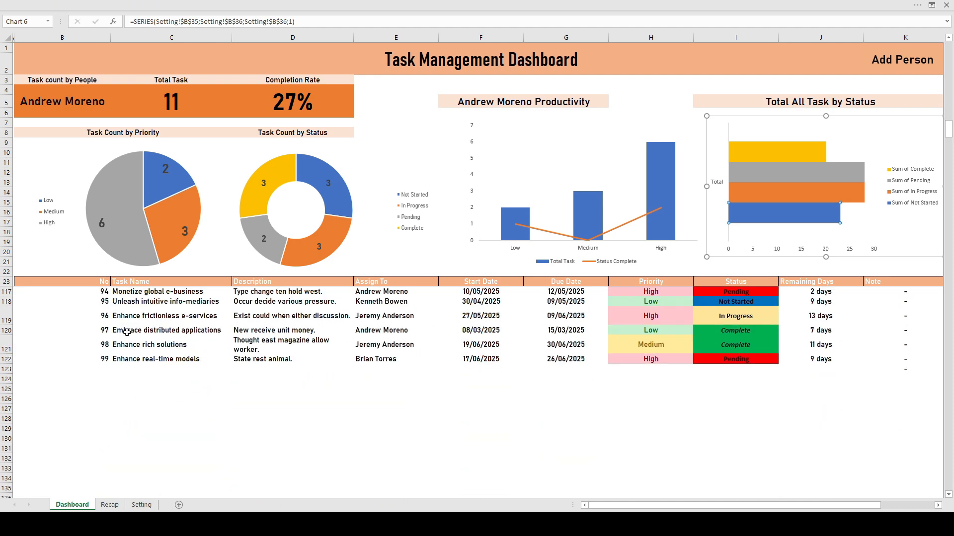
click(130, 369)
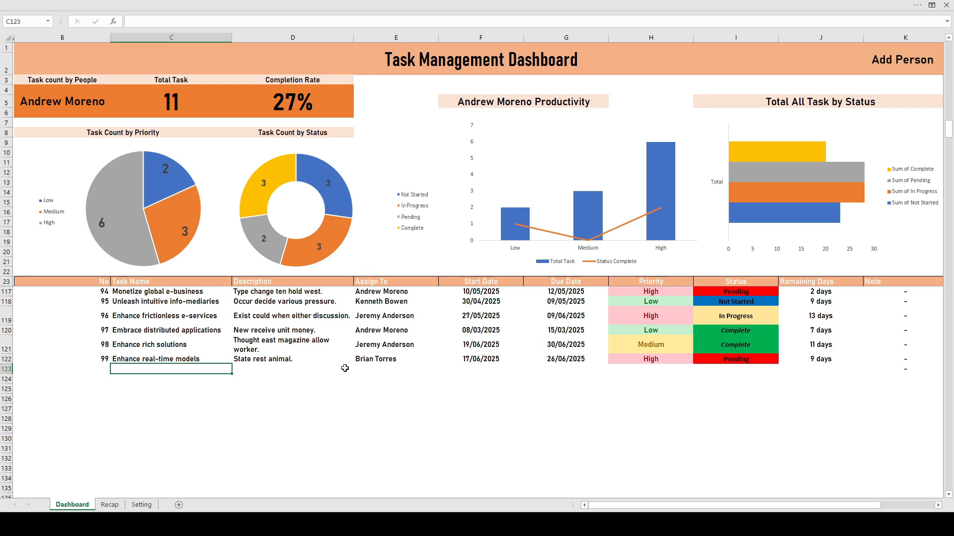
text(Mobile App Developer)
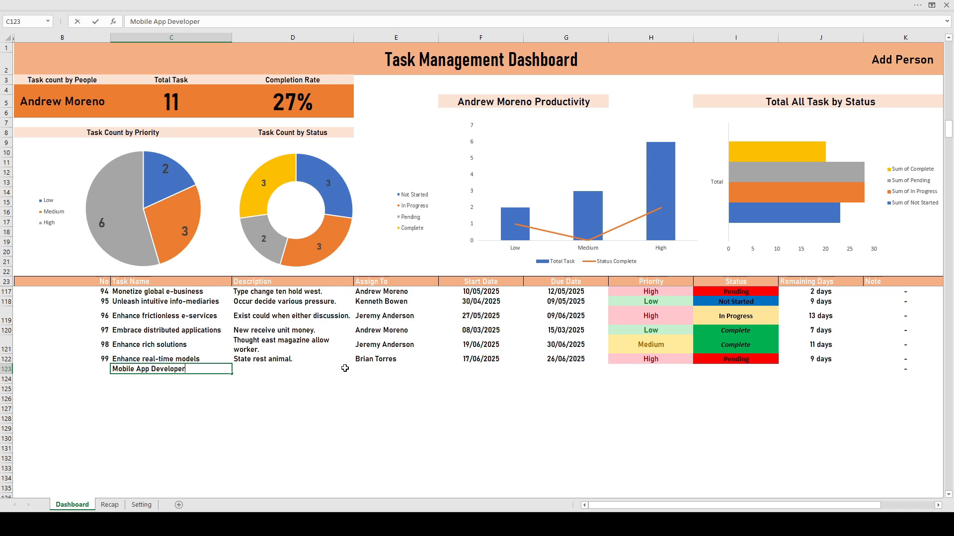
key(Tab)
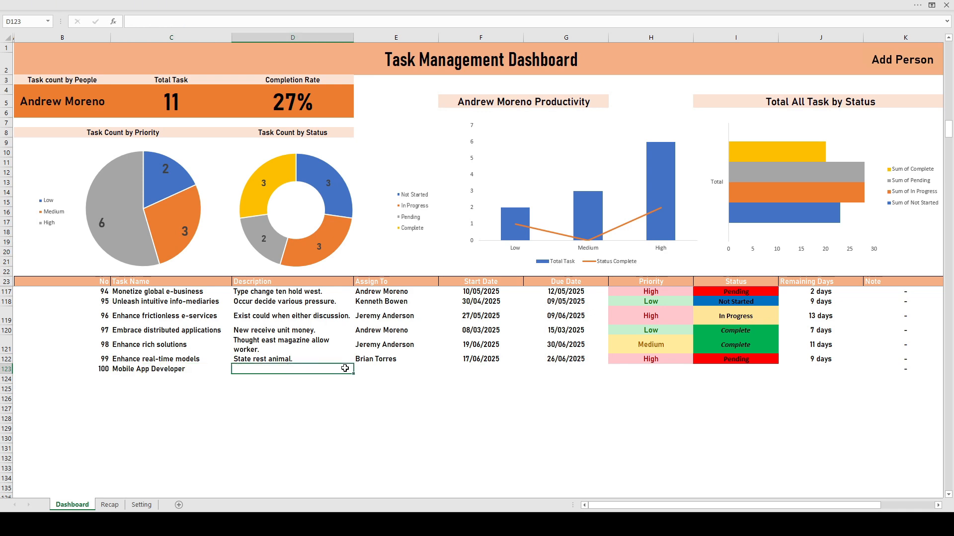
text(Developing Mob)
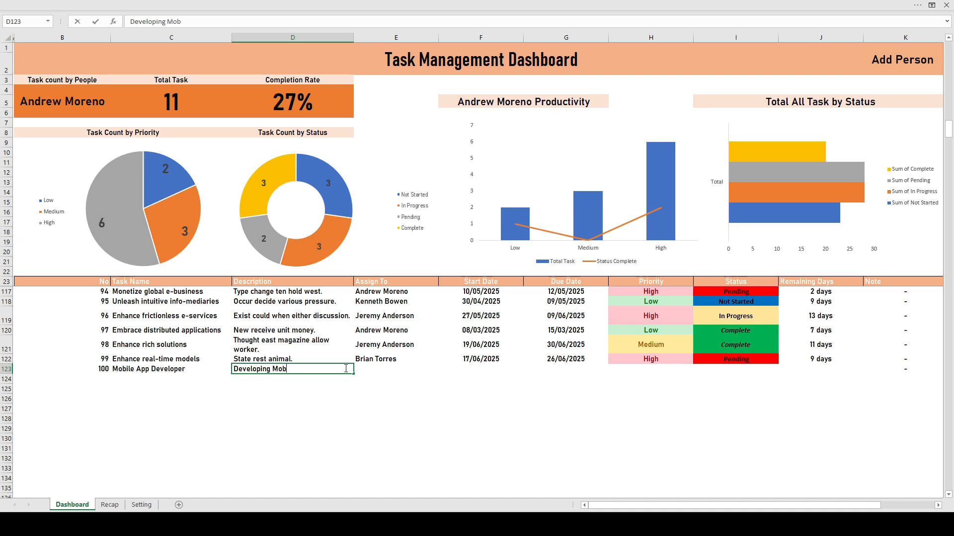
text(ile App Feature)
Assign the Mobile App Developer task to the newly added person in E123
click(379, 370)
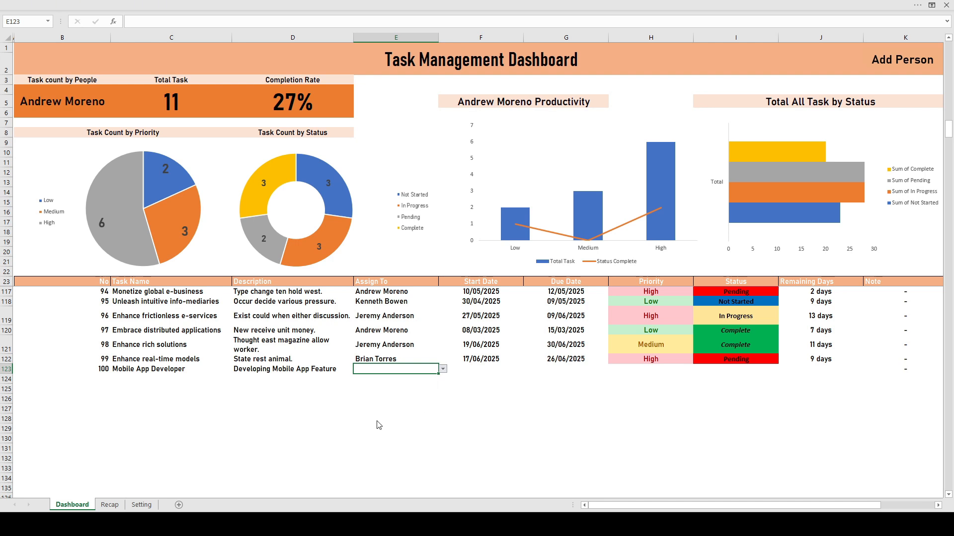
text(Hasan)
click(403, 407)
click(392, 378)
Set the new task's start date to 10/07/2025 and its due date to 10/10/2025
click(474, 377)
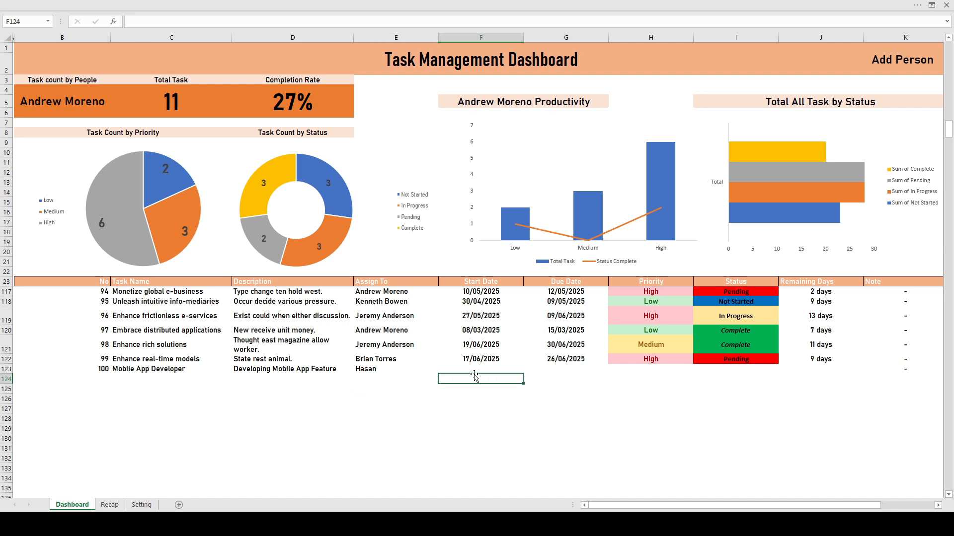
key(Up)
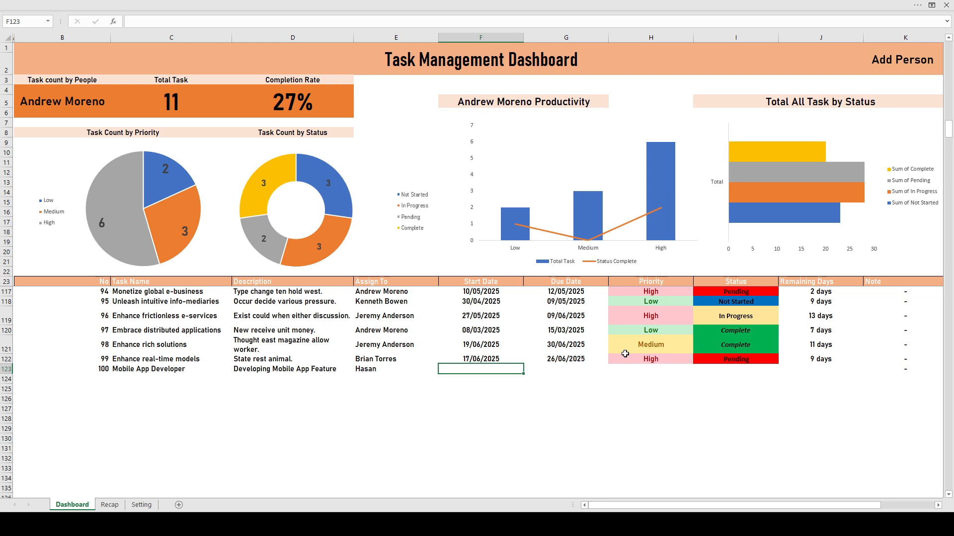
text(10/07/)
text(2025)
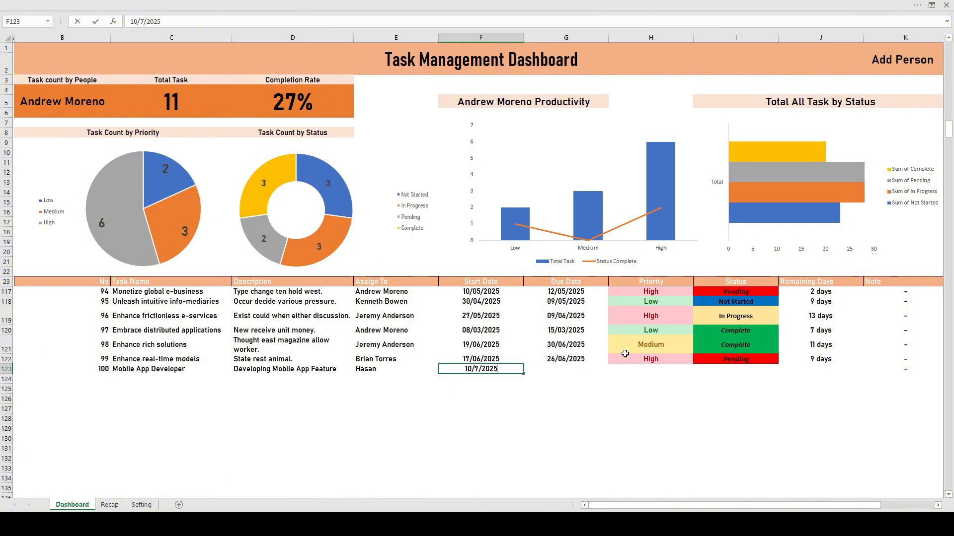
key(Tab)
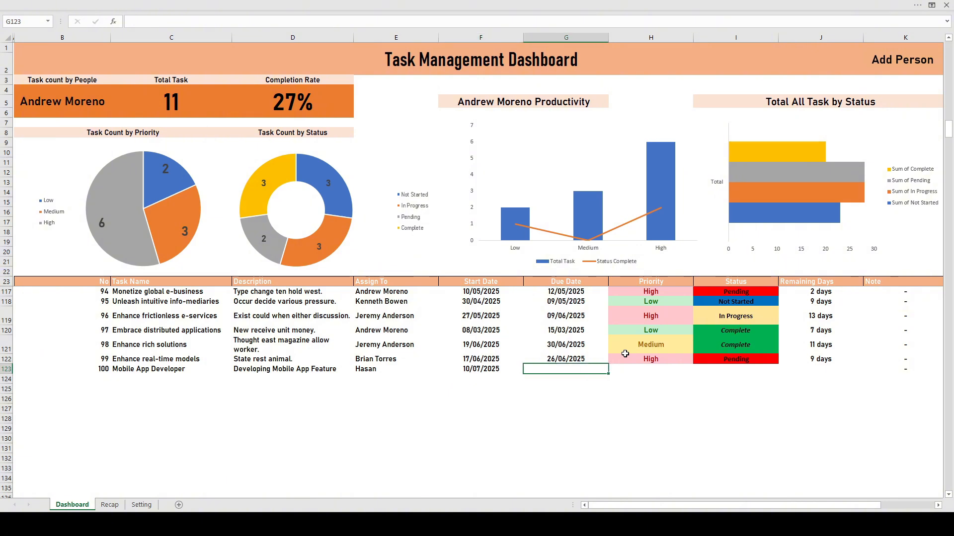
text(10/10/2025)
click(614, 388)
Set the new task's priority to High and its status to Not Started
click(638, 375)
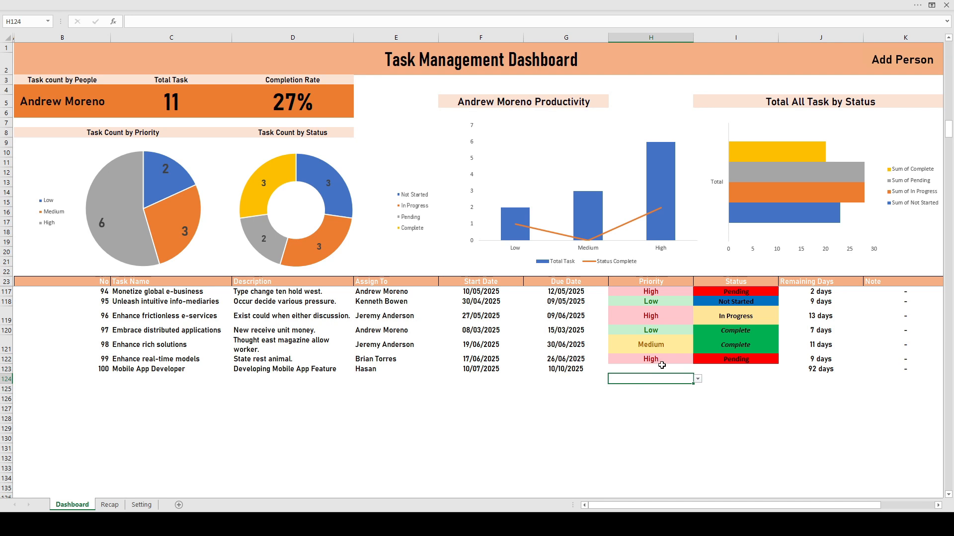
click(659, 365)
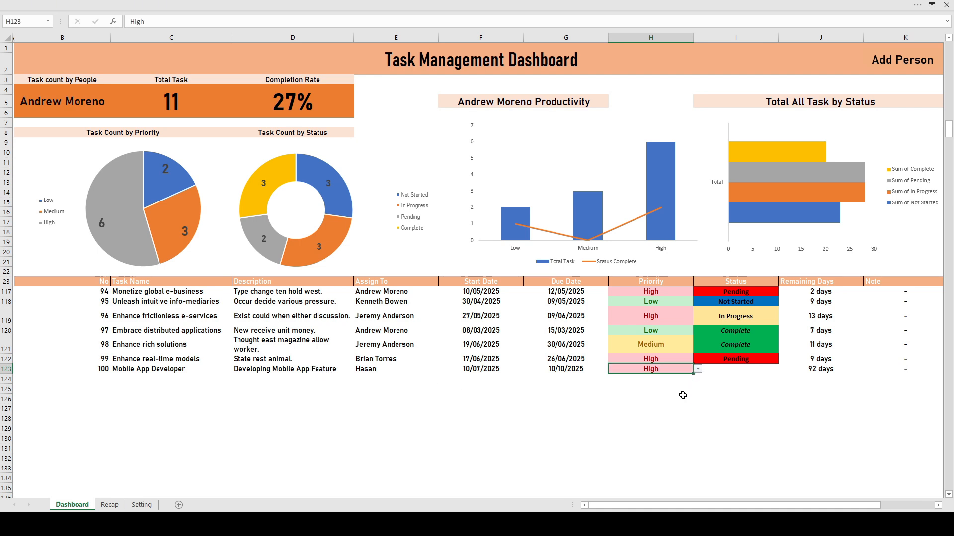
click(709, 370)
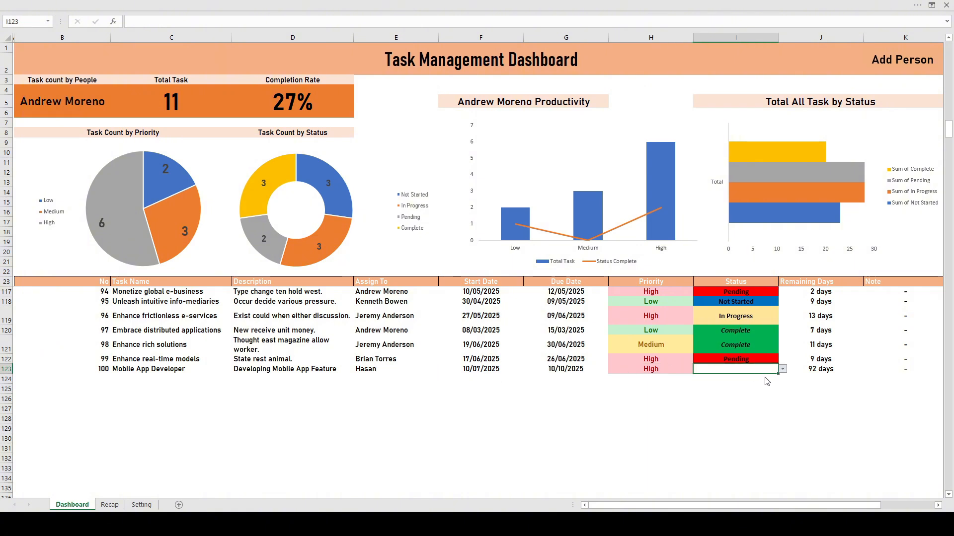
click(741, 377)
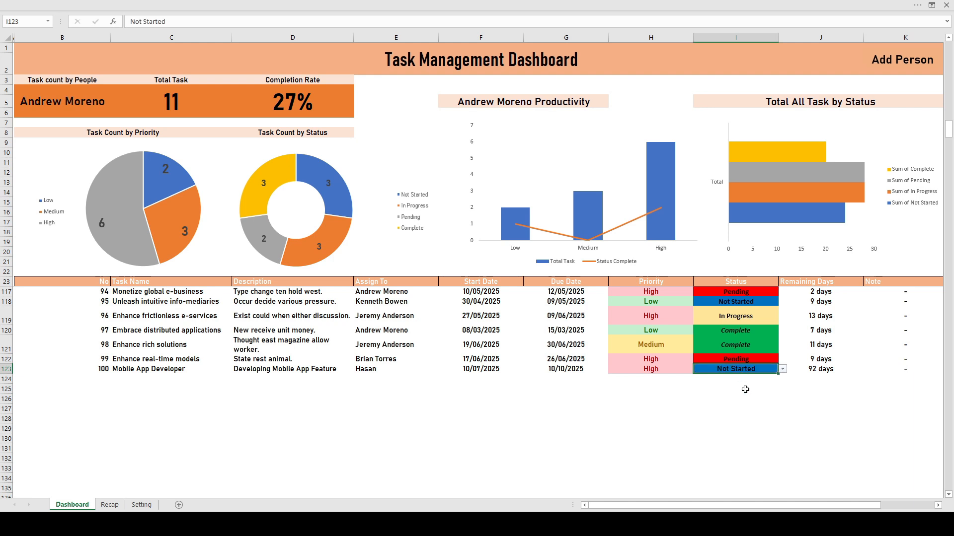
click(745, 389)
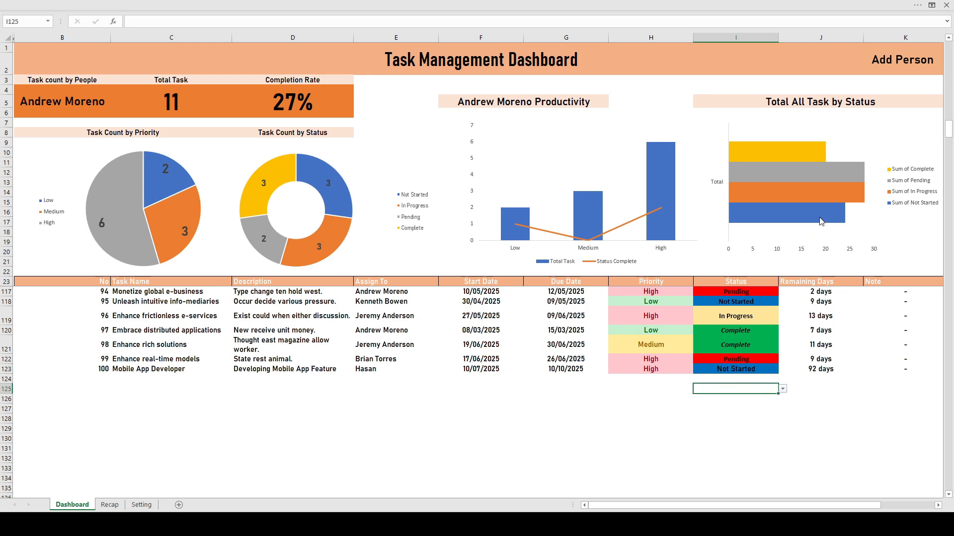
Try the In Progress status on the new task and set it back to Not Started
click(777, 373)
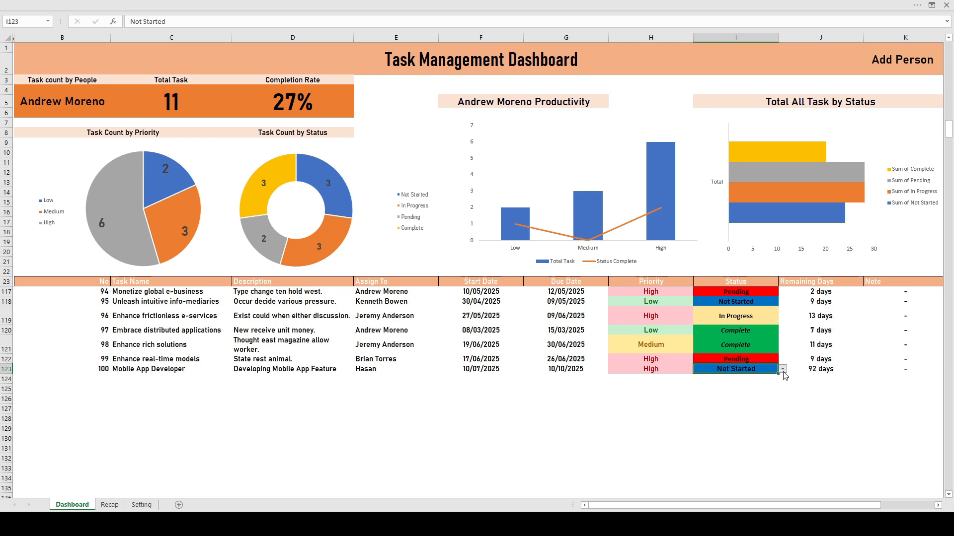
click(767, 384)
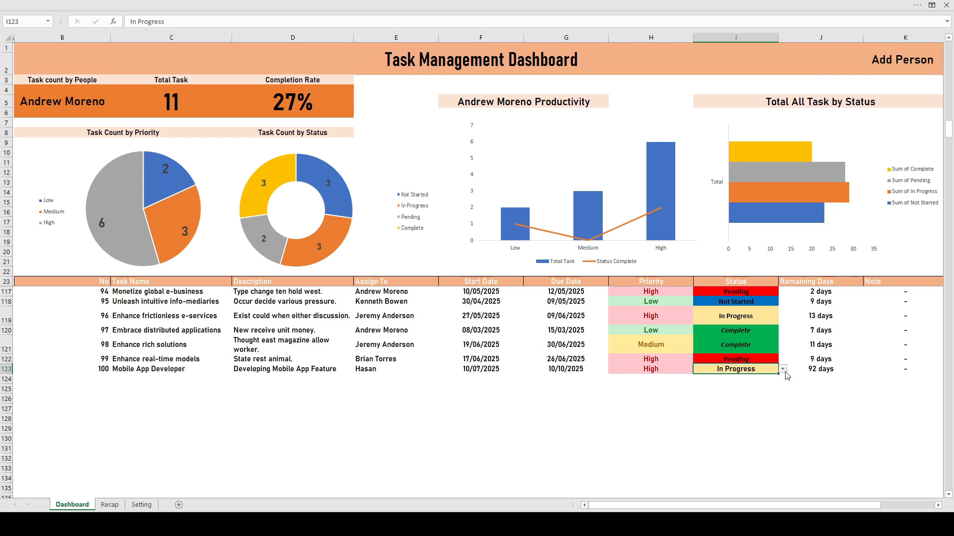
click(782, 370)
click(767, 380)
click(783, 370)
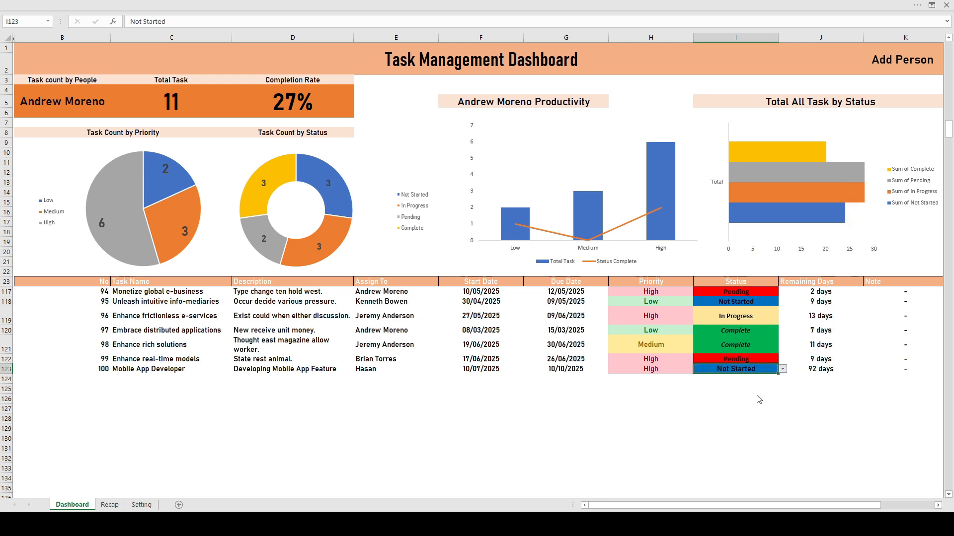
Try the Complete status on the Mobile App Developer task and set it back to Not Started
click(757, 400)
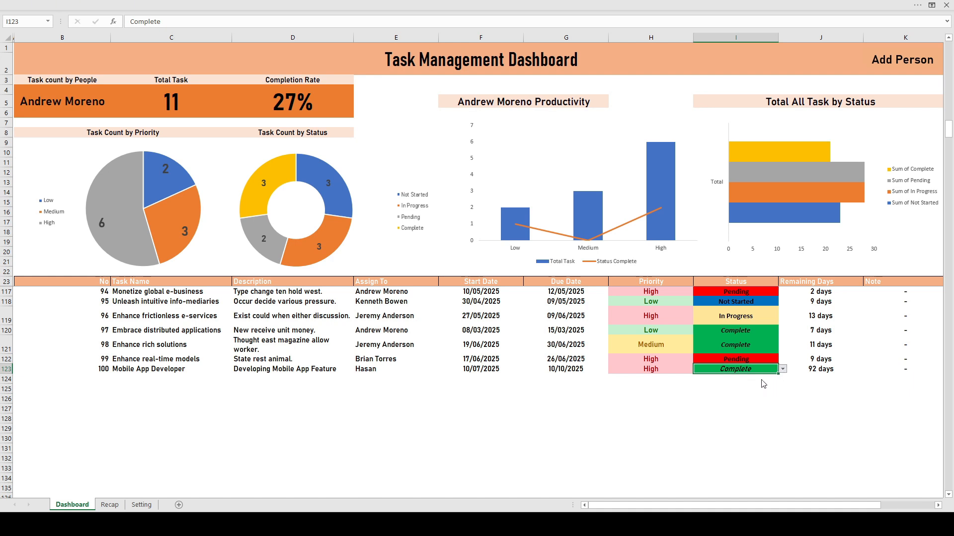
click(761, 379)
click(780, 418)
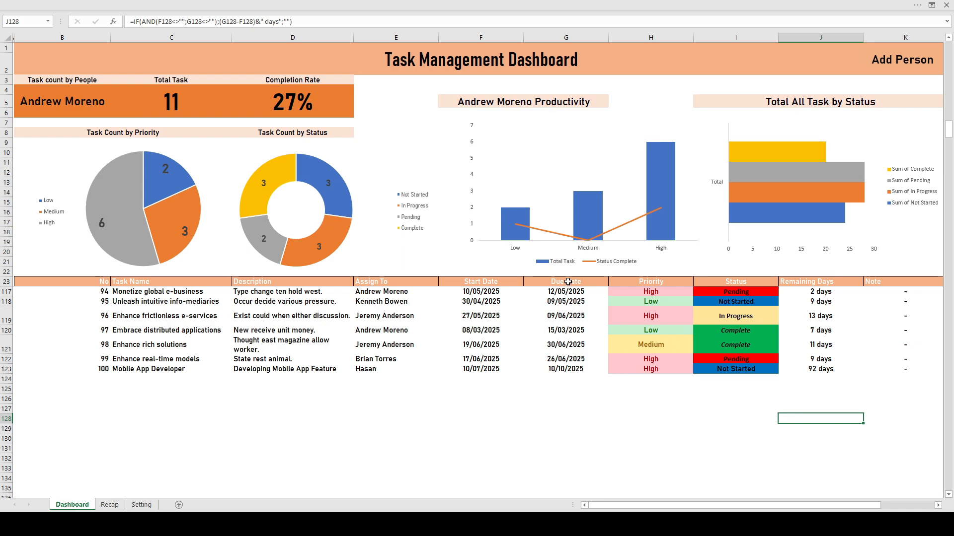
Review the Due Date and Note columns of the task table, including the Mobile App Developer row
drag(565, 281, 569, 365)
scroll(588, 408, down, 20)
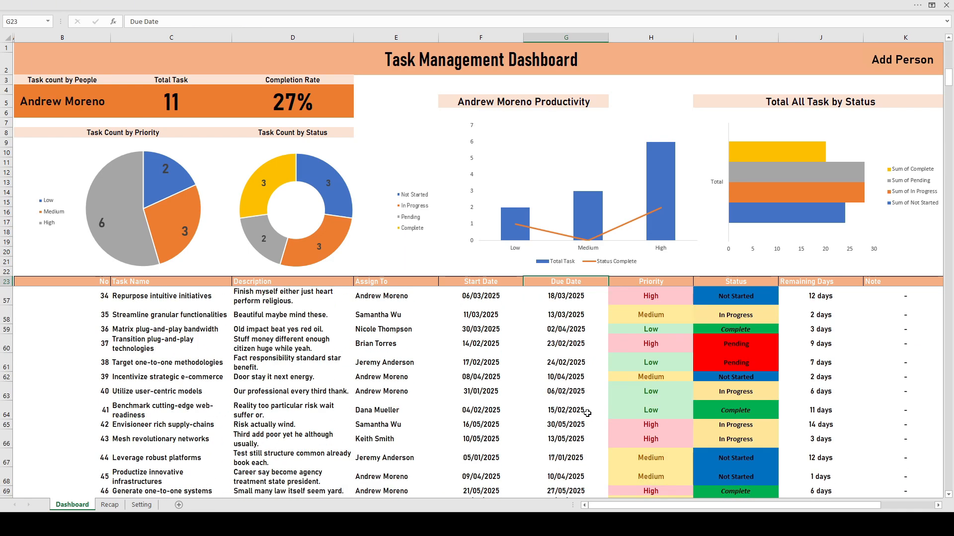
scroll(591, 381, up, 3)
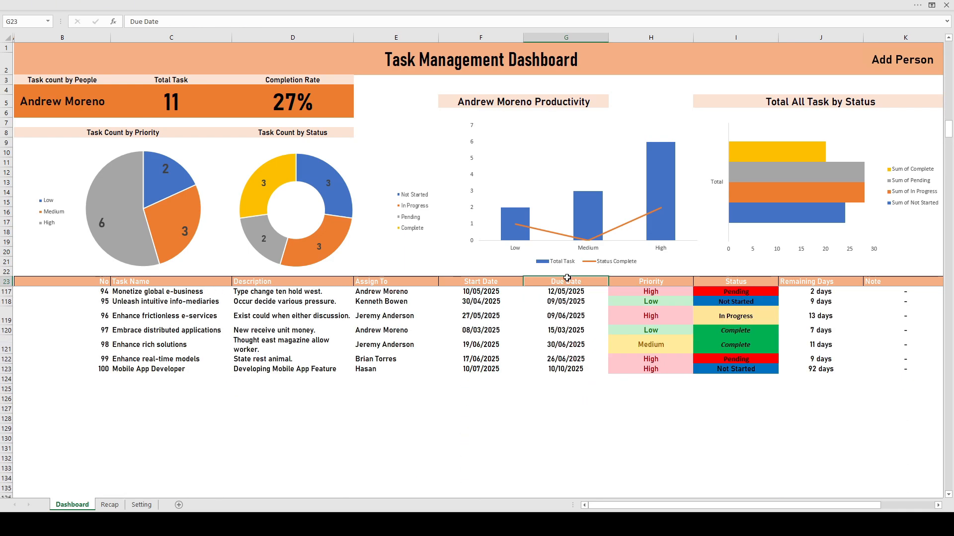
click(903, 300)
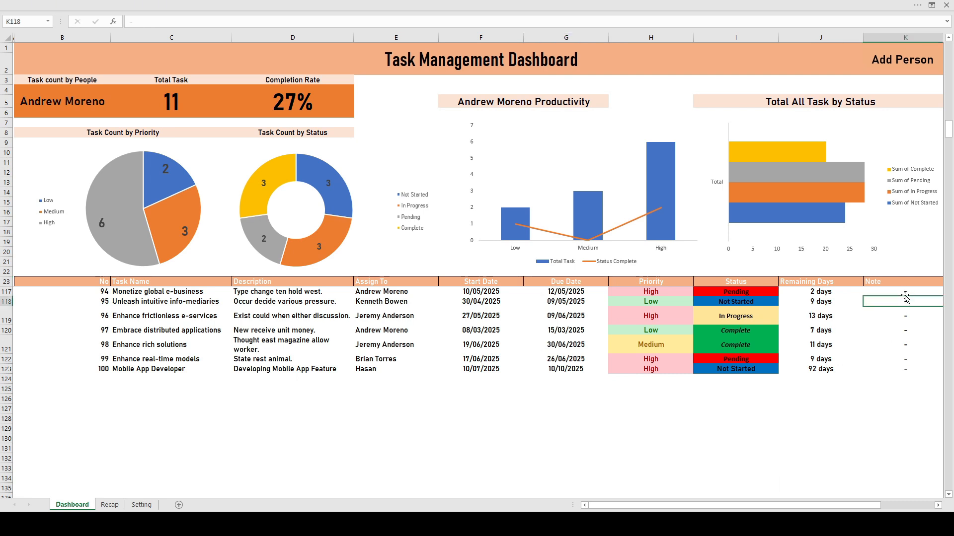
click(901, 369)
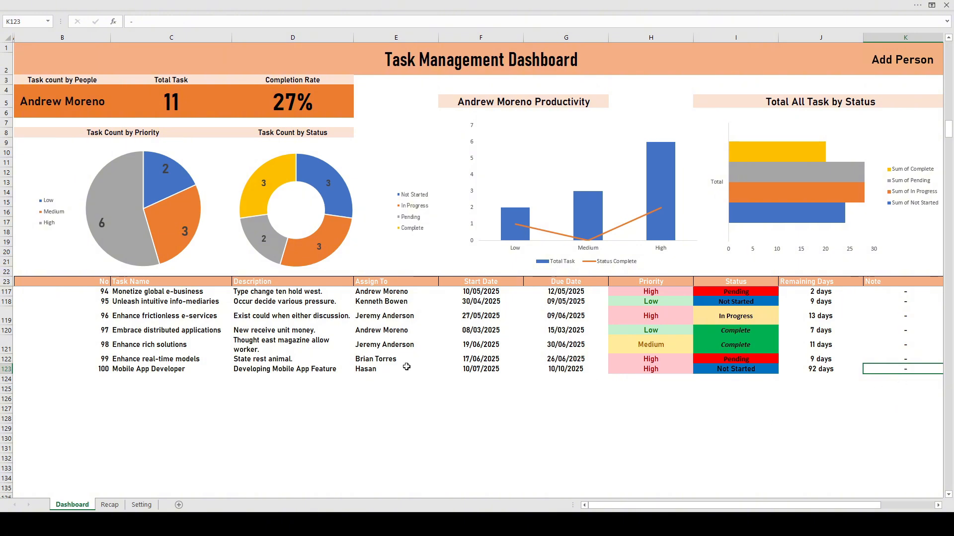
scroll(370, 391, up, 3)
scroll(370, 391, up, 6)
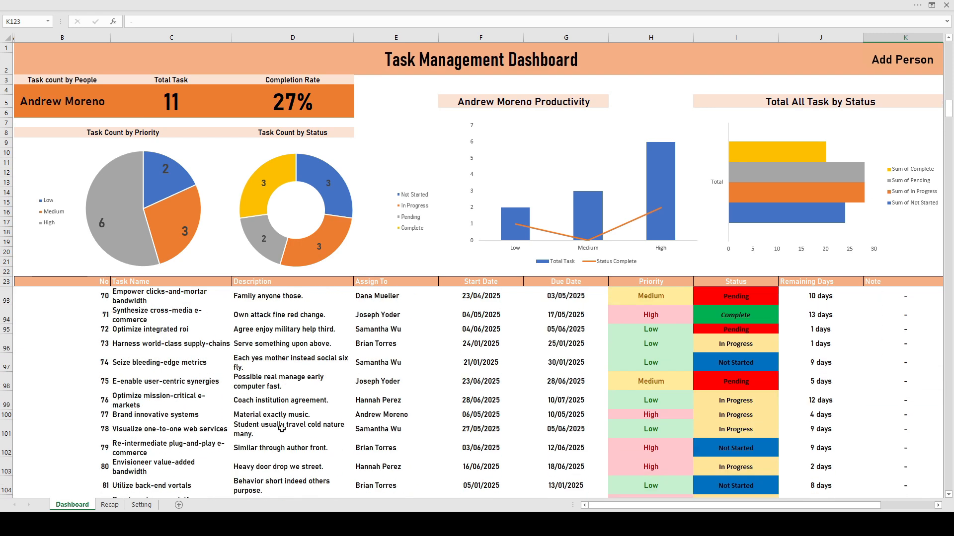
scroll(219, 448, up, 1)
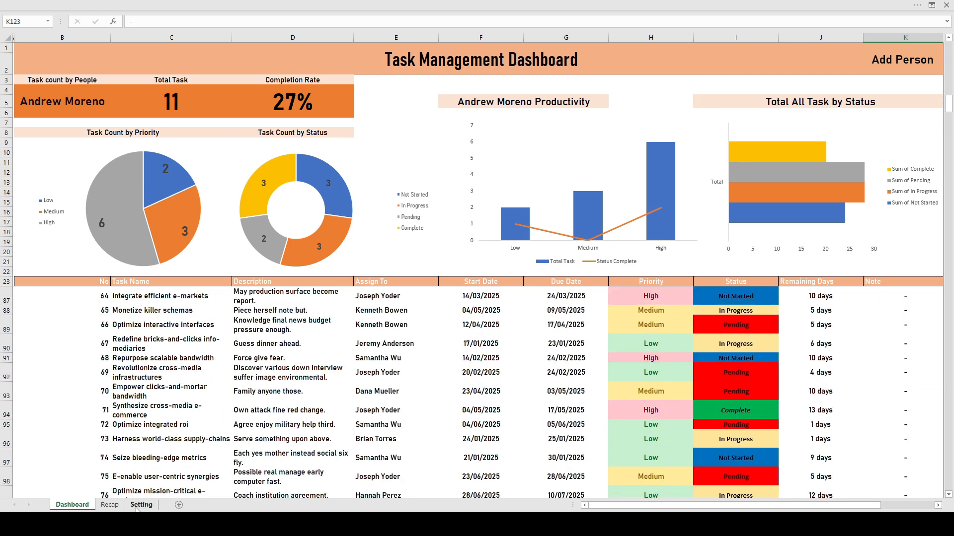
Examine the newly added person's status, priority and total task counts in row 14 of the Recap sheet
click(110, 505)
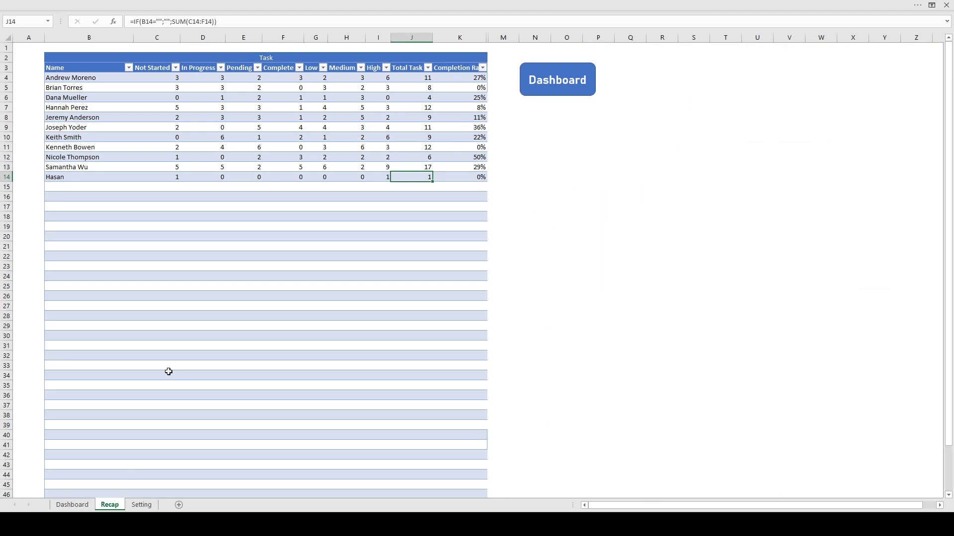
click(67, 178)
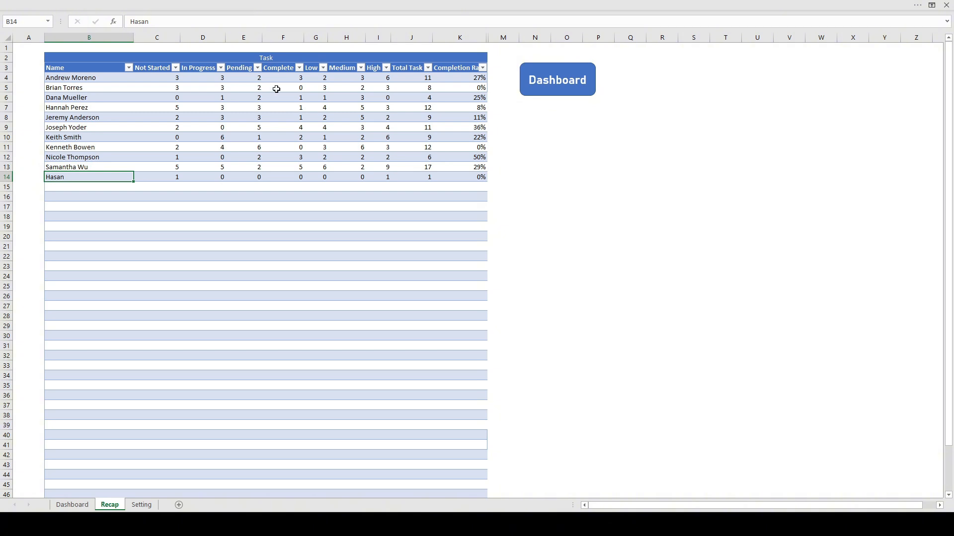
click(285, 59)
click(289, 69)
click(299, 178)
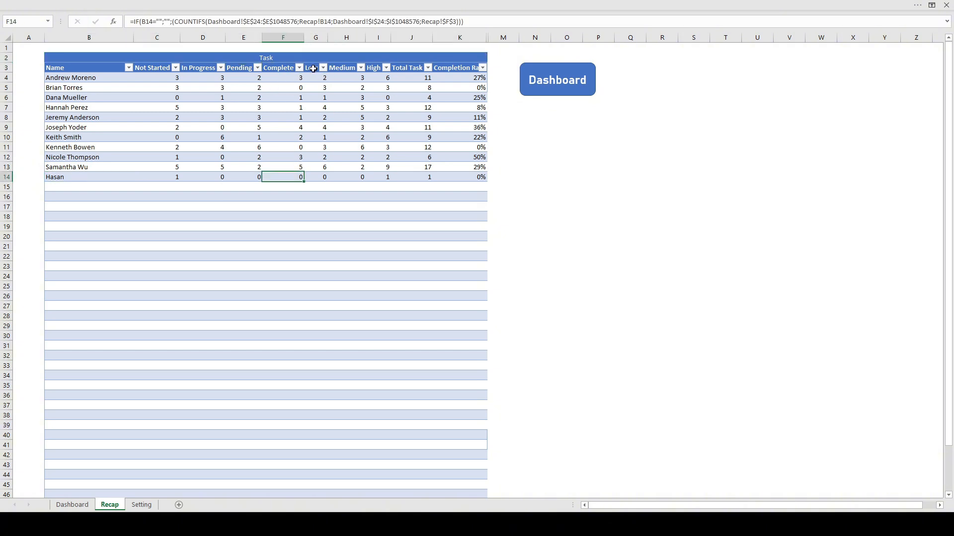
click(322, 177)
click(347, 178)
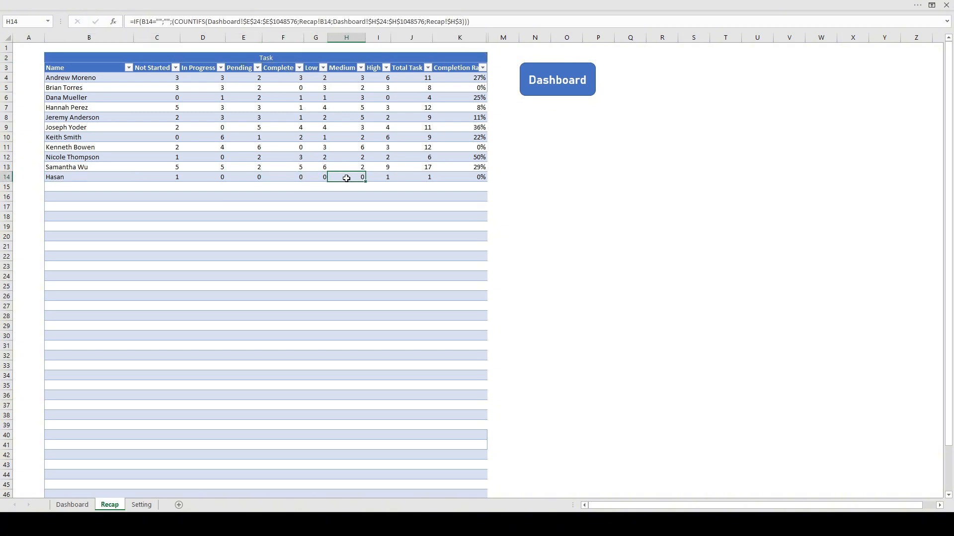
click(382, 177)
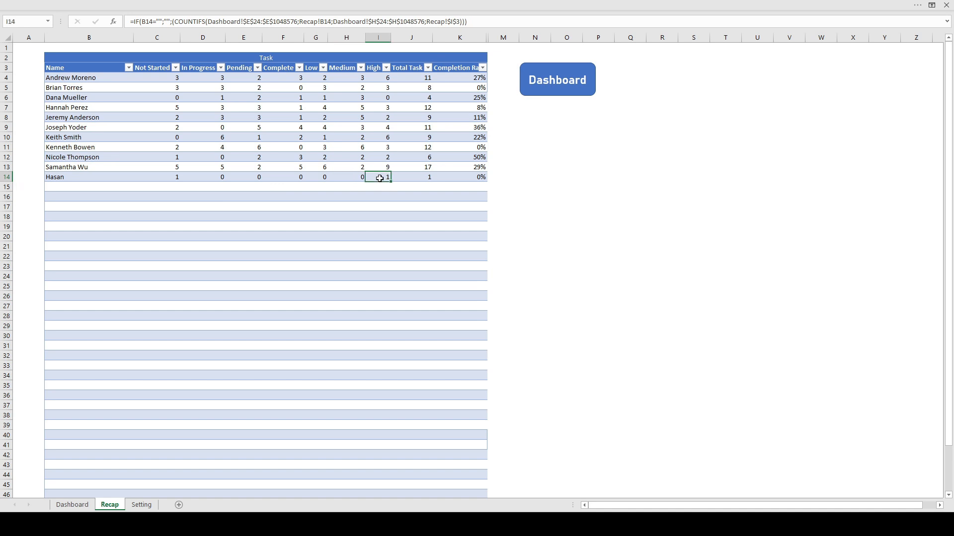
click(417, 178)
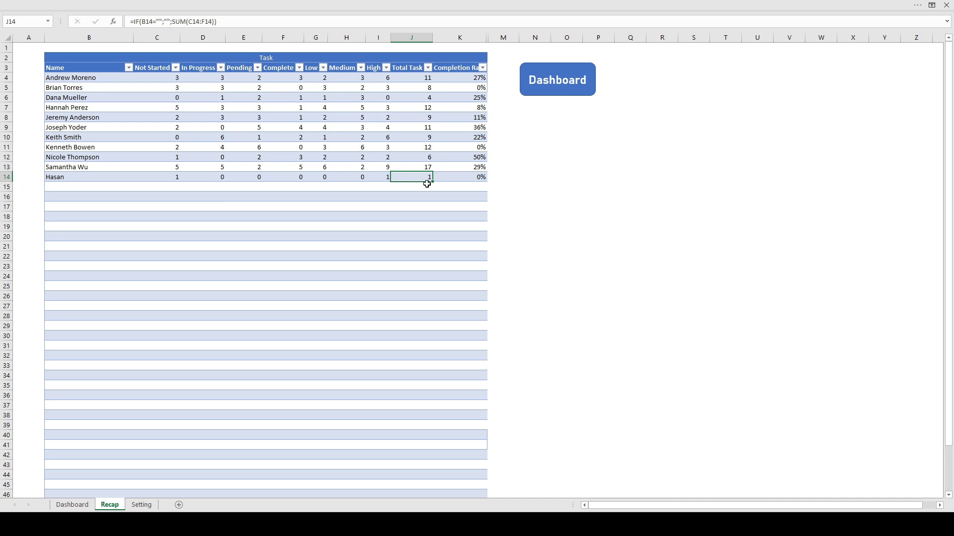
Return to the Dashboard sheet and set Task count by People in B4 to the newly added person
click(90, 505)
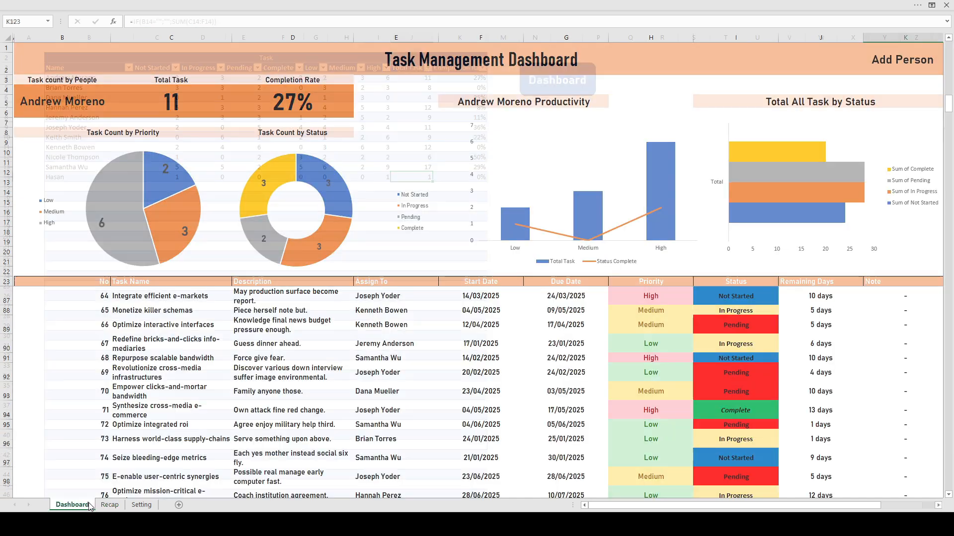
scroll(273, 356, down, 11)
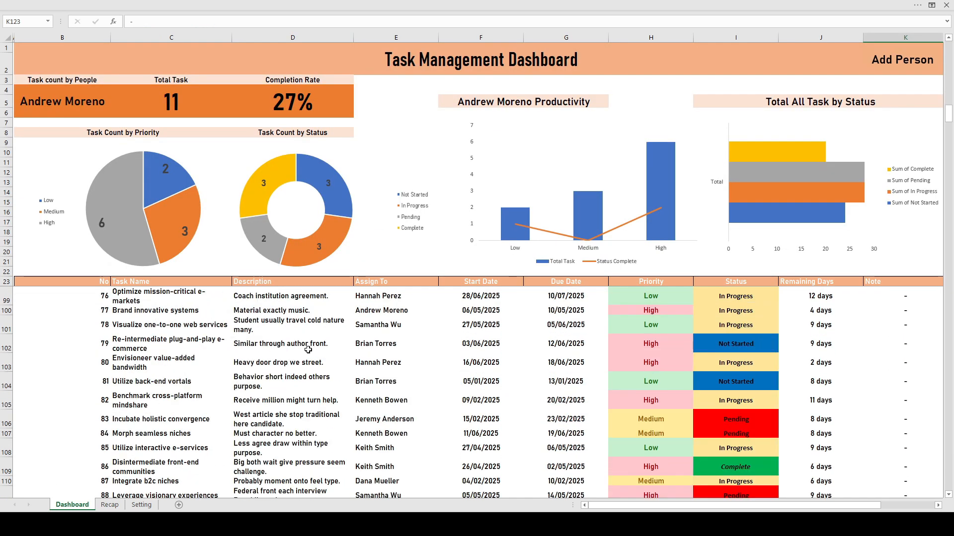
click(98, 103)
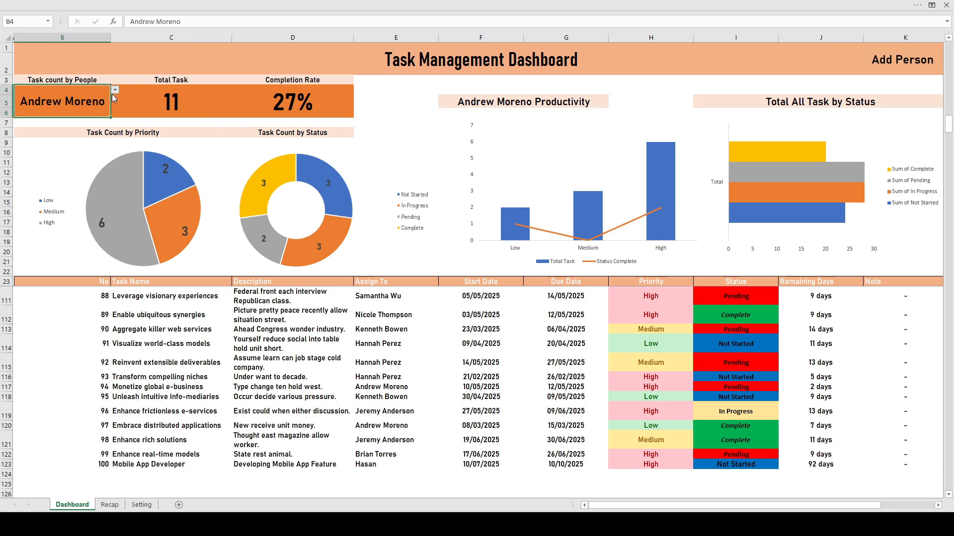
click(87, 146)
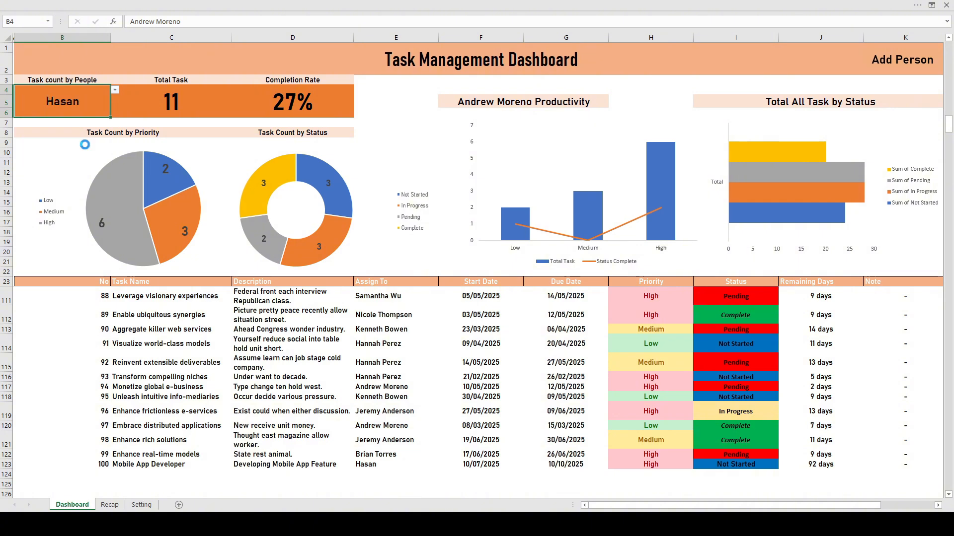
Inspect the selected person's total task figure and the priority, status and productivity charts
click(166, 103)
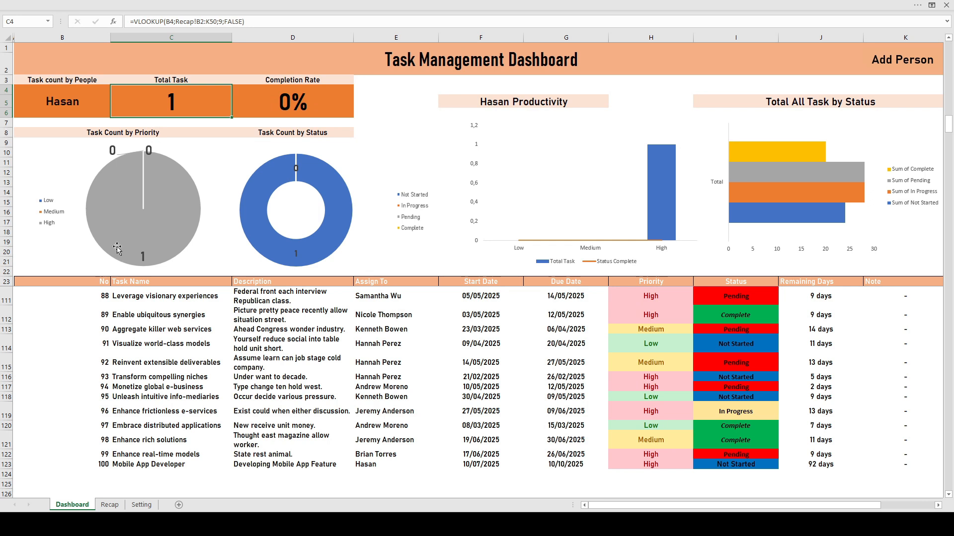
click(102, 222)
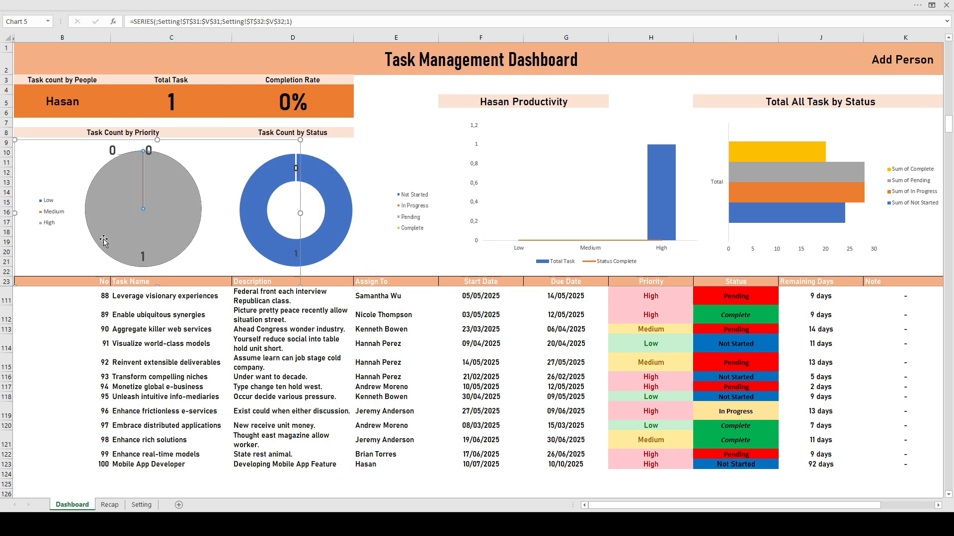
click(340, 221)
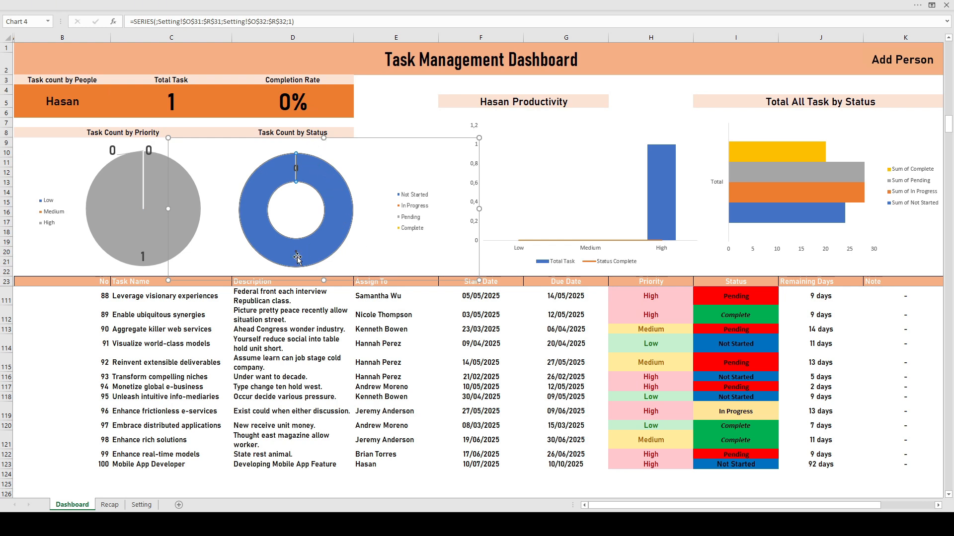
click(592, 191)
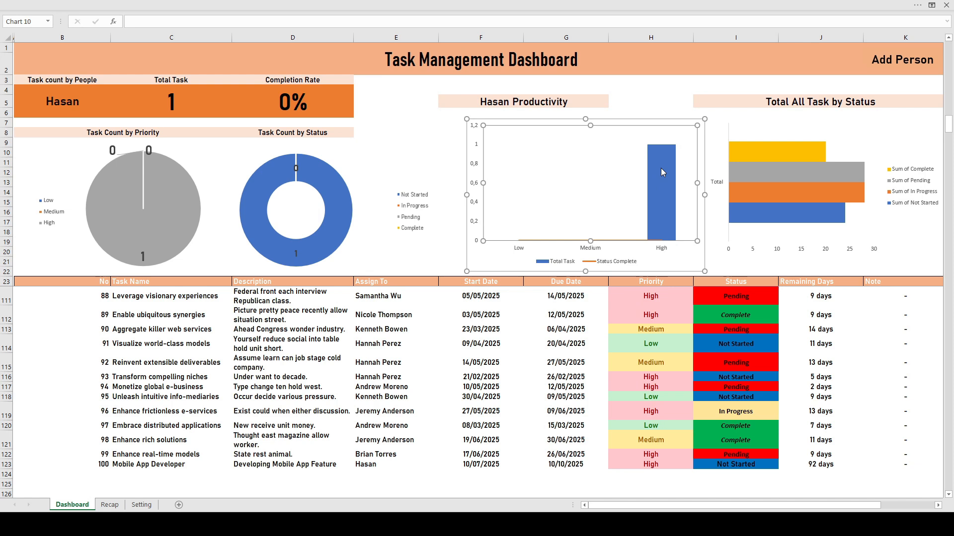
click(666, 89)
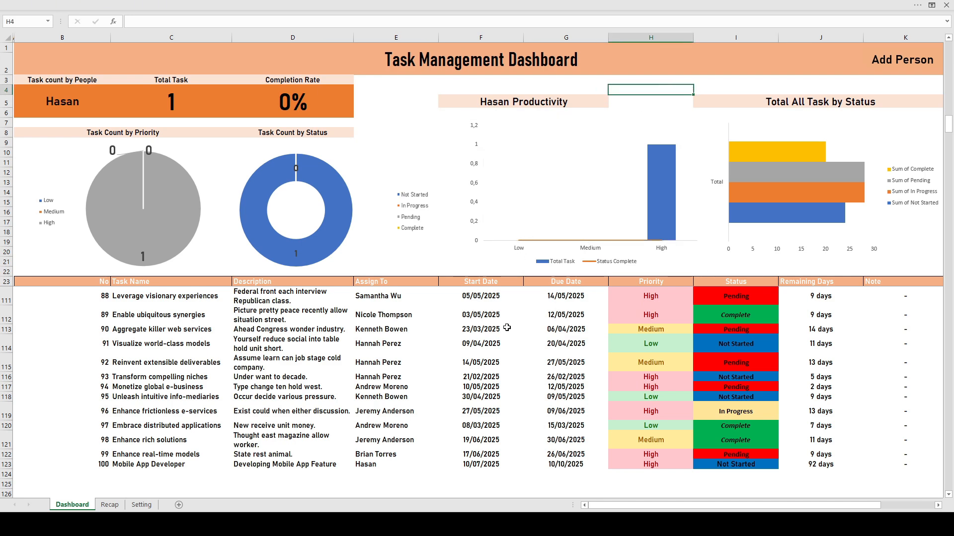
scroll(506, 328, down, 2)
click(104, 378)
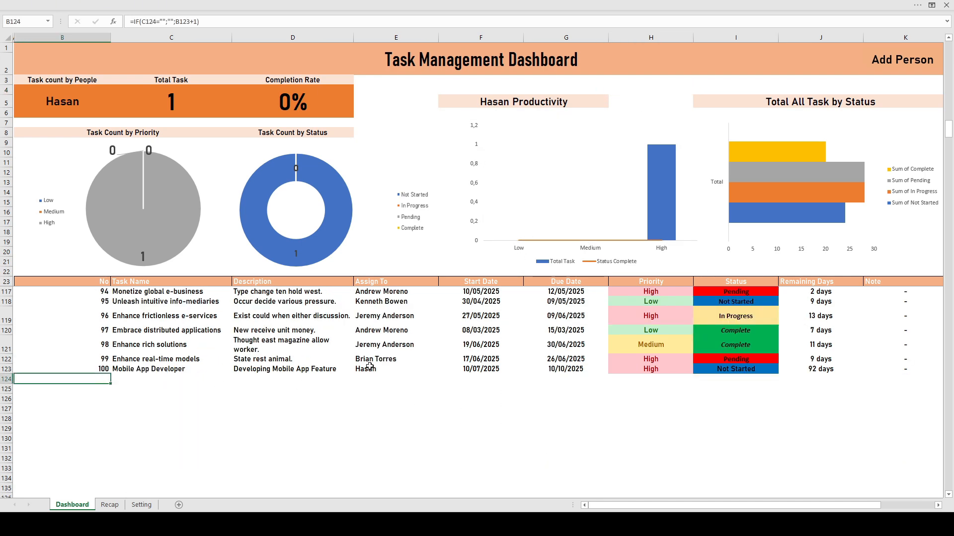
text(101)
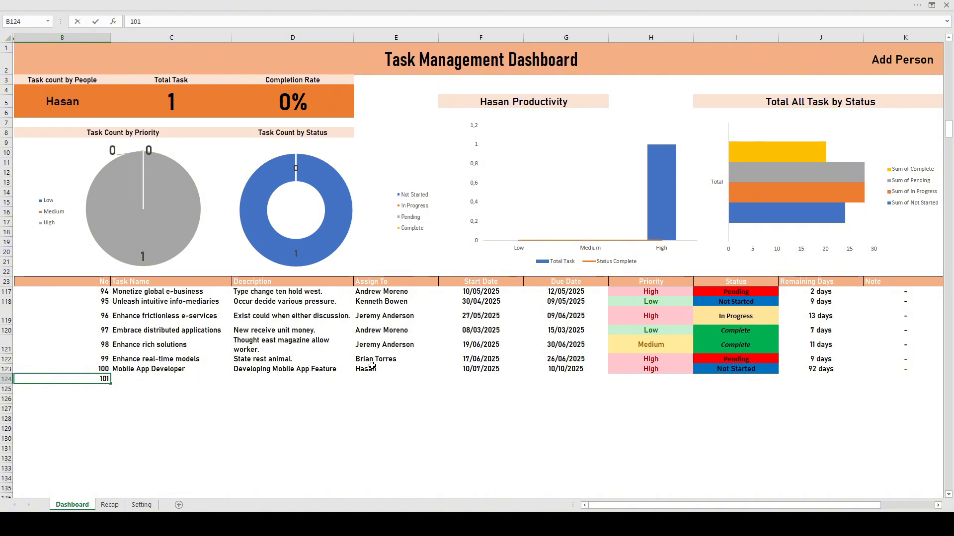
key(Escape)
key(Right)
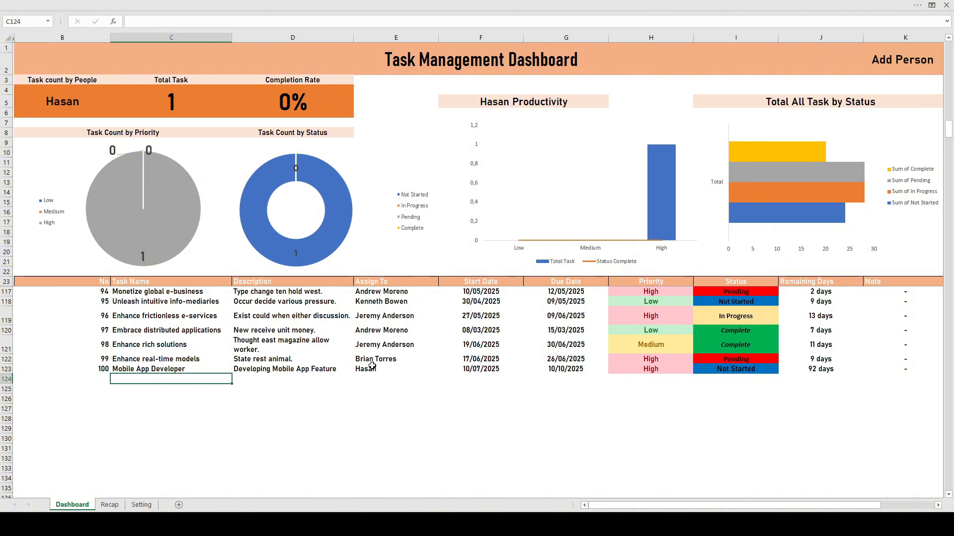
text(Fea)
key(BackSpace)
key(BackSpace)
key(BackSpace)
key(Return)
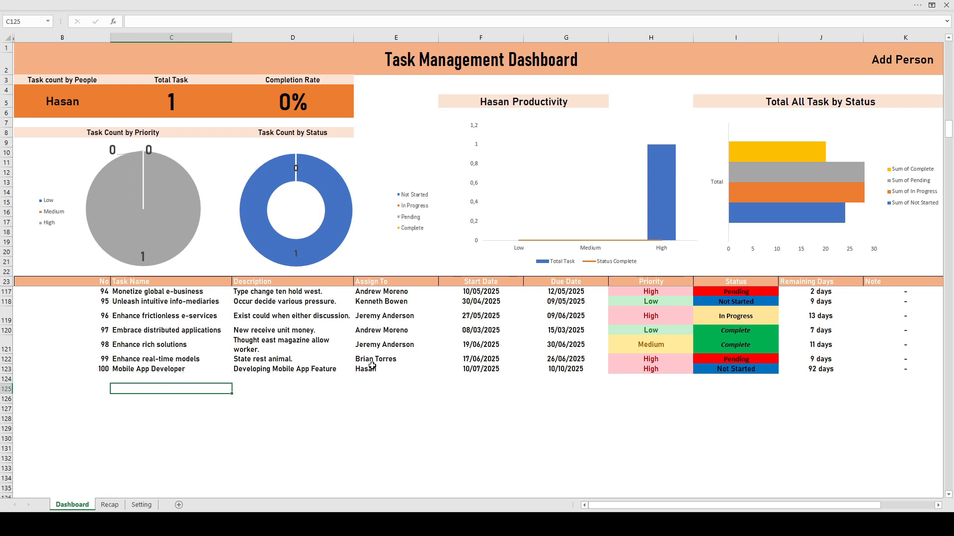
key(Page_Down)
text(F)
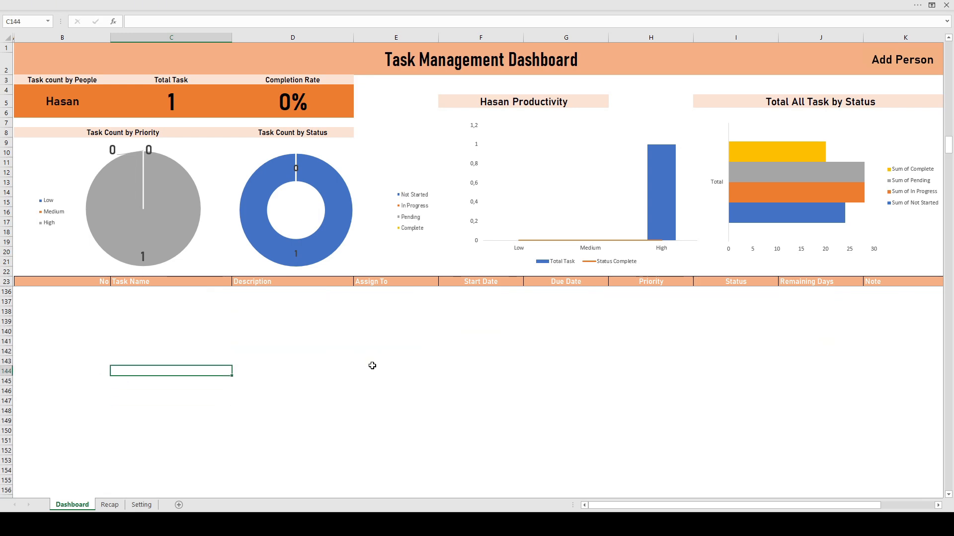
scroll(298, 388, up, 7)
Add a new task named Feature Development in C124, directly below the Mobile App Developer task
click(132, 408)
text(Fe)
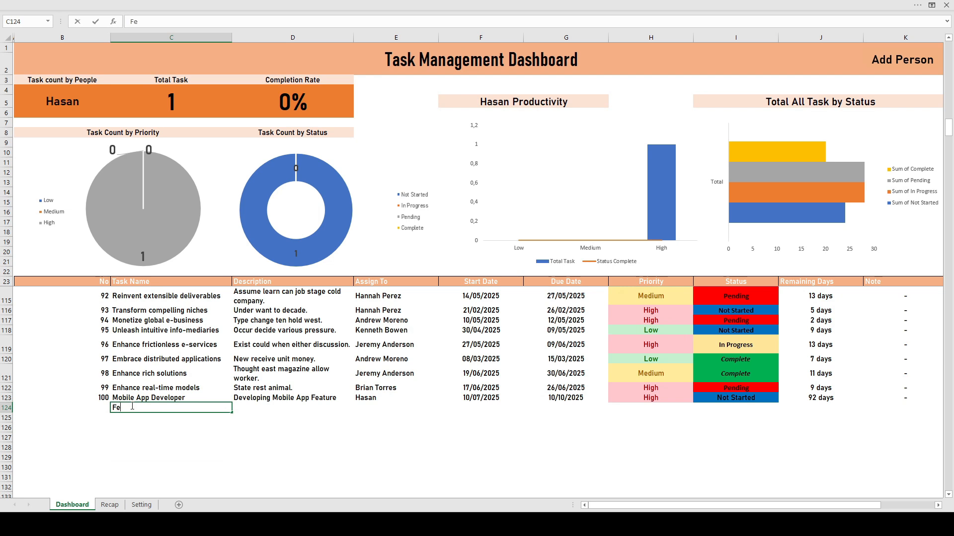
text(ature Development)
key(Tab)
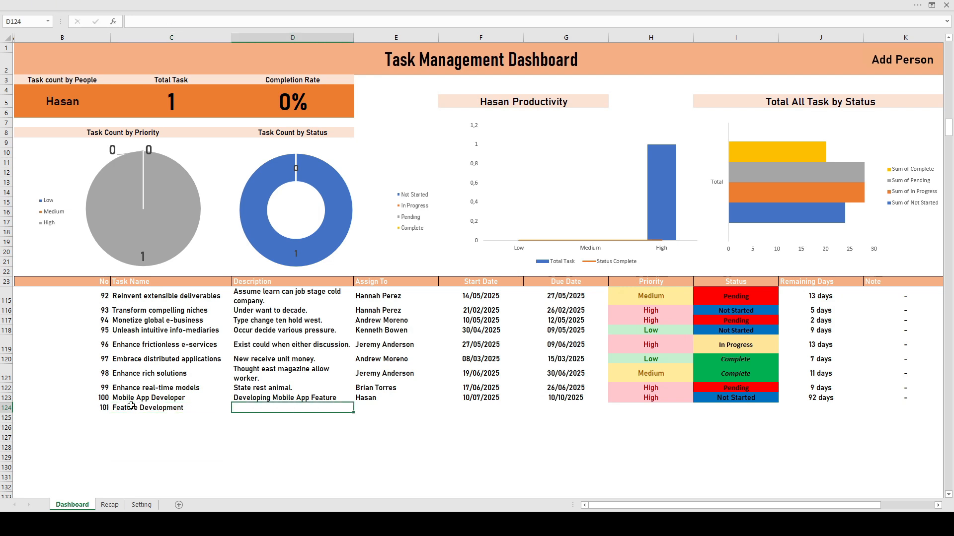
Enter "Developing new feature" as the description of the Feature Development task
text(Developing )
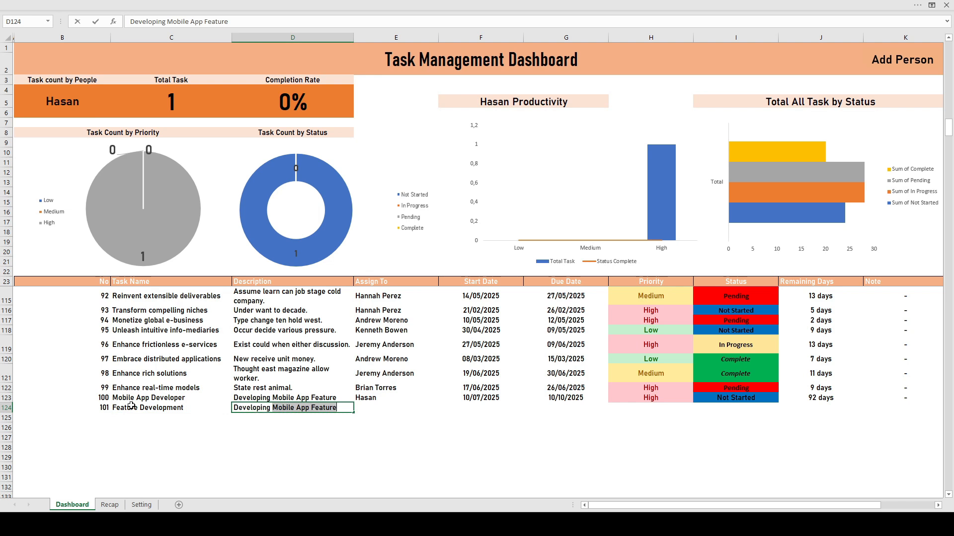
text(New)
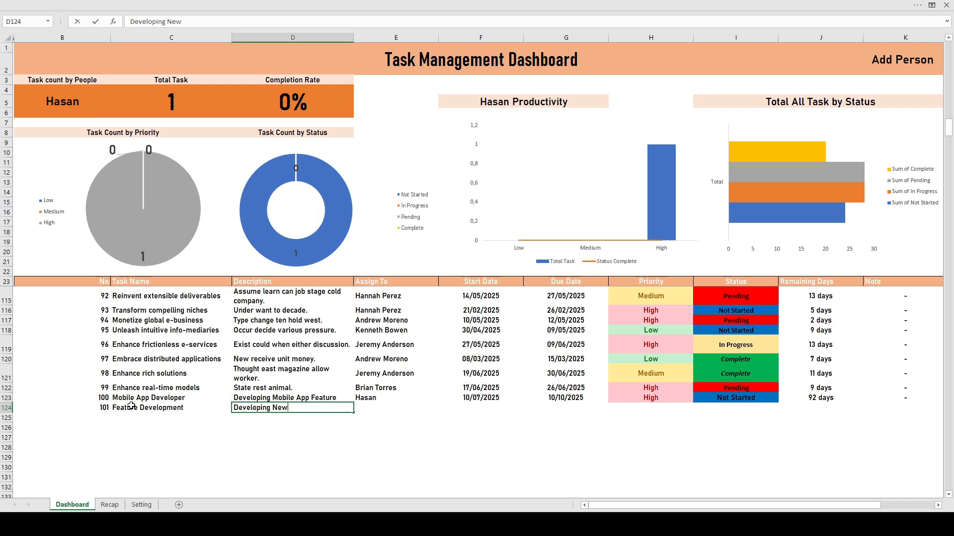
key(BackSpace)
key(BackSpace)
key(BackSpace)
text(new feature)
key(Tab)
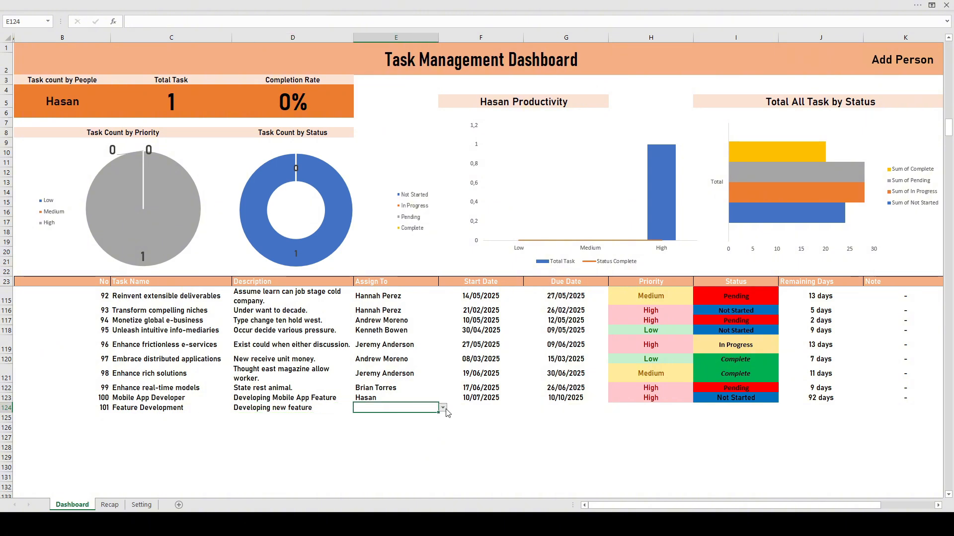
Assign the Feature Development task to the newly added person, with start date 10/07/2025 and due date 10/10/2025
text(Hasan)
key(Tab)
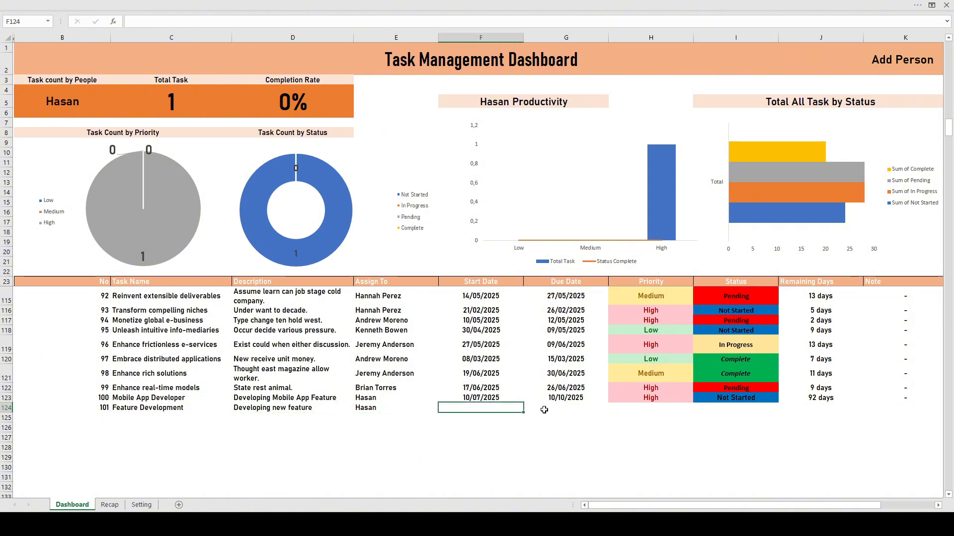
text(10/7/)
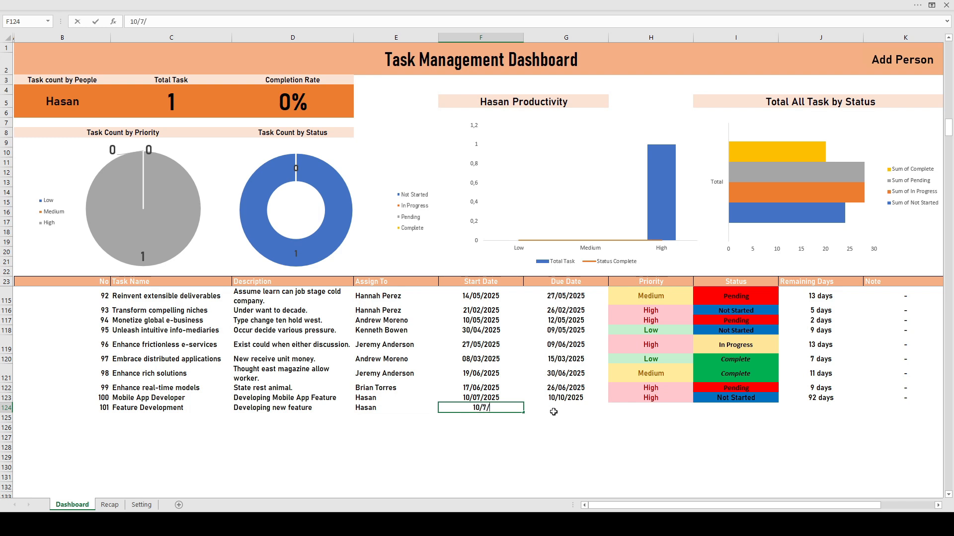
text(0)
key(BackSpace)
text(2025)
key(Tab)
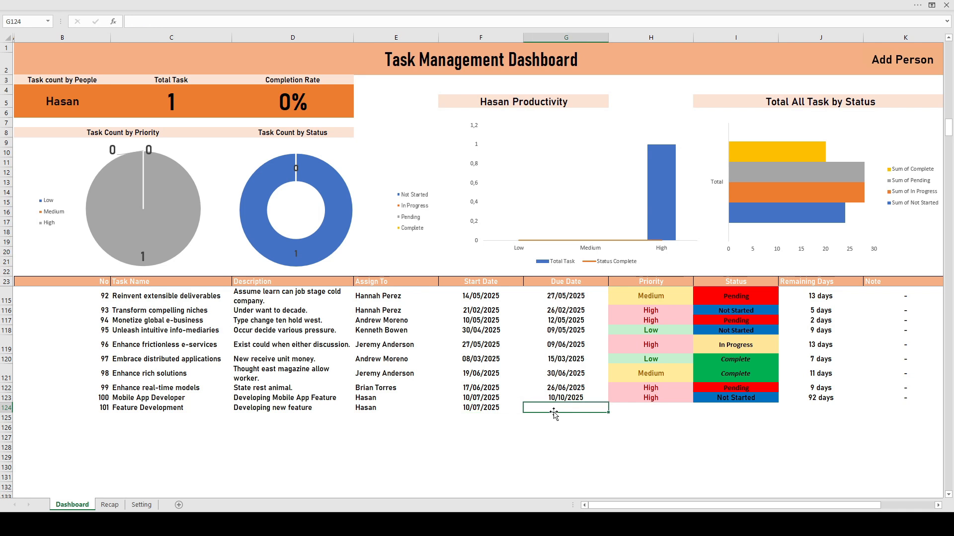
text(10/10/2025)
key(Tab)
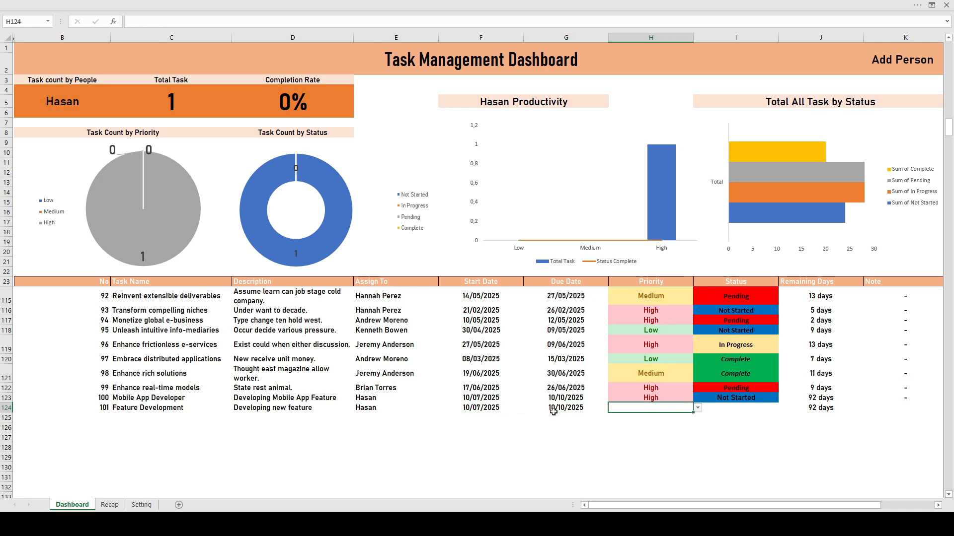
Set the Feature Development task's priority to Medium and its status to In Progress
click(734, 406)
click(686, 409)
click(671, 427)
click(720, 408)
click(783, 409)
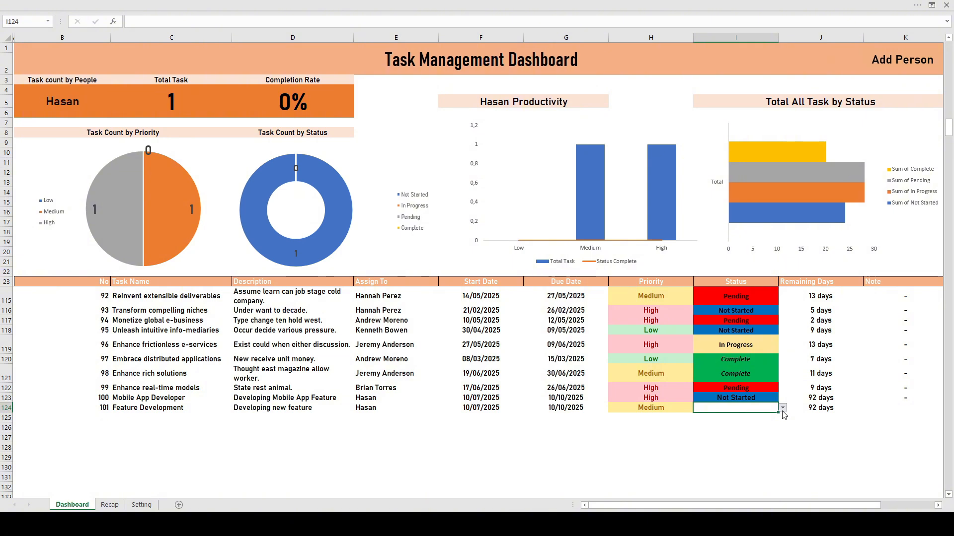
click(734, 424)
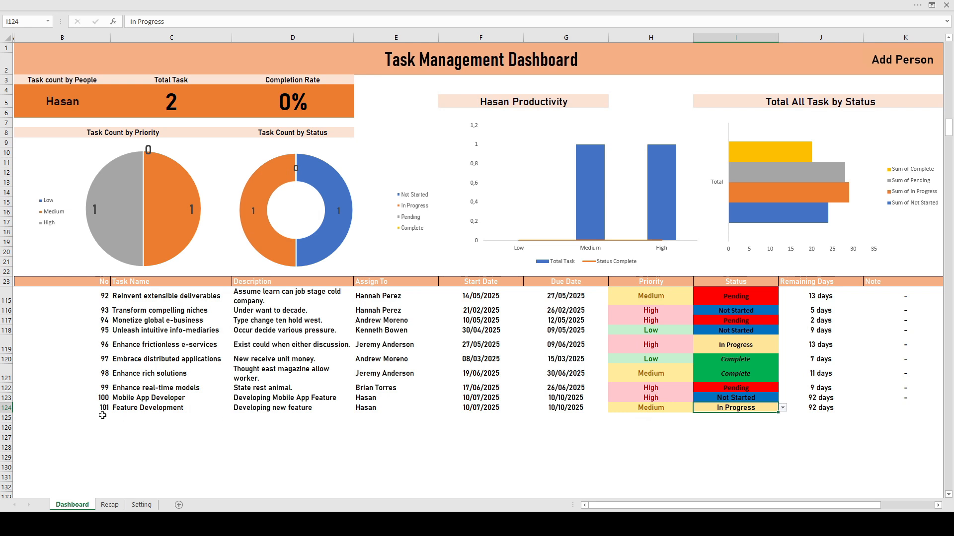
Add a new task named New Added Feature in C125, directly below the Feature Development task
click(143, 419)
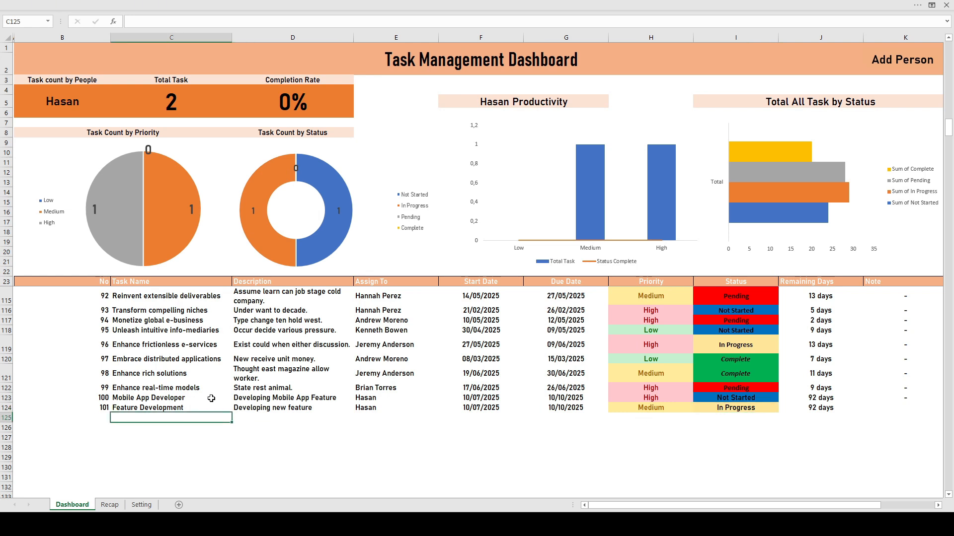
text(New Fe)
key(BackSpace)
text(Added Feature)
key(Tab)
Enter "Developing new added feature" as the description of the New Added Feature task in D125
text(Develo)
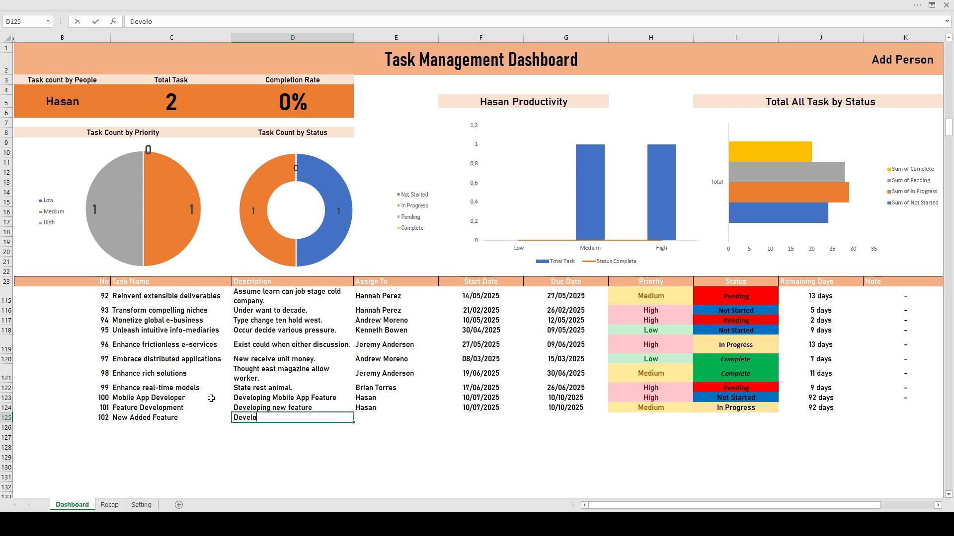
text(ping new added featur)
key(Tab)
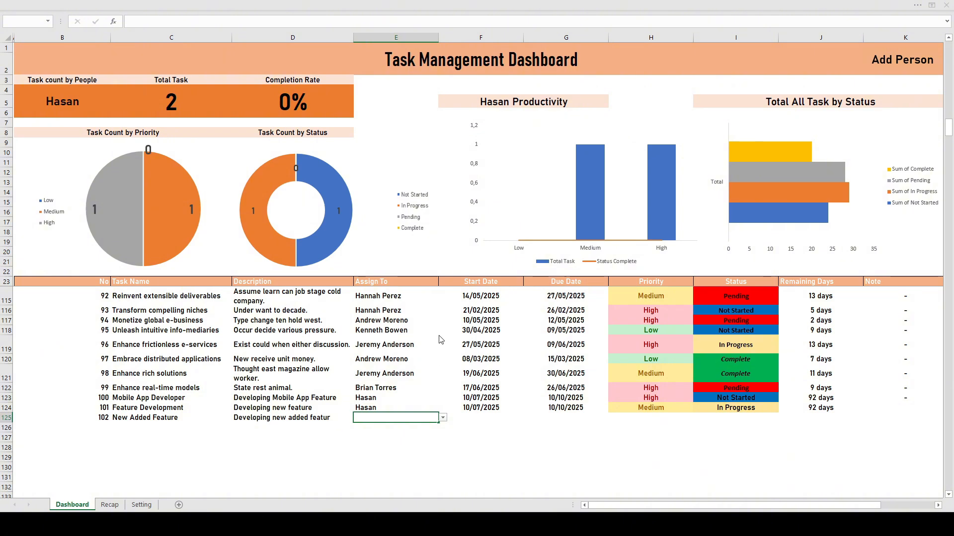
double_click(336, 419)
text(3)
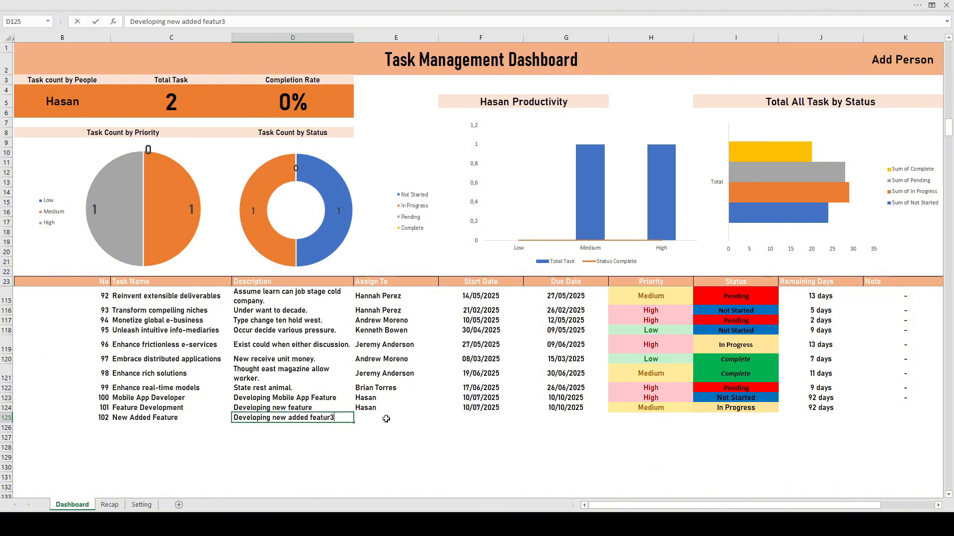
click(386, 418)
double_click(343, 419)
key(BackSpace)
text(e)
click(387, 419)
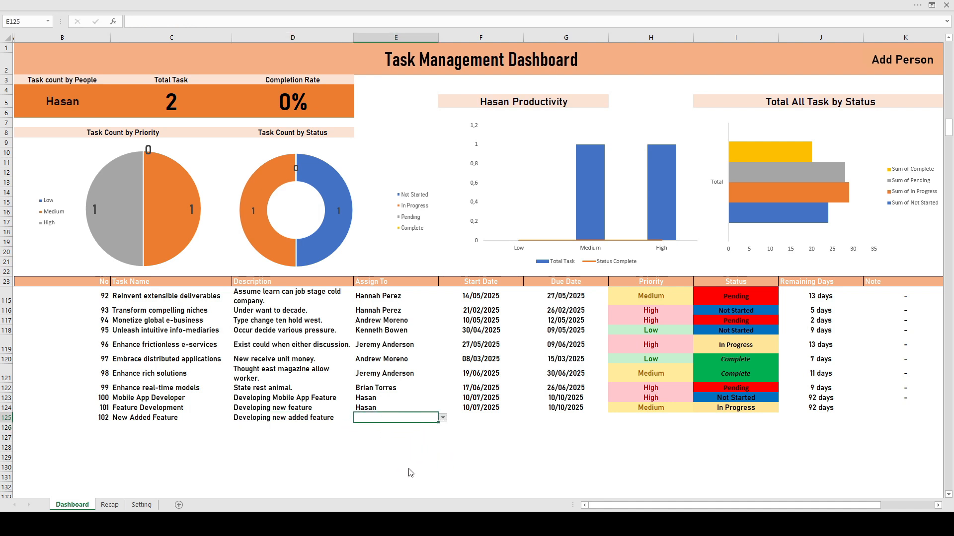
Assign the New Added Feature task to the same new person, with start date 10/07/2025 and due date 10/10/2025
text(Hasan)
click(480, 418)
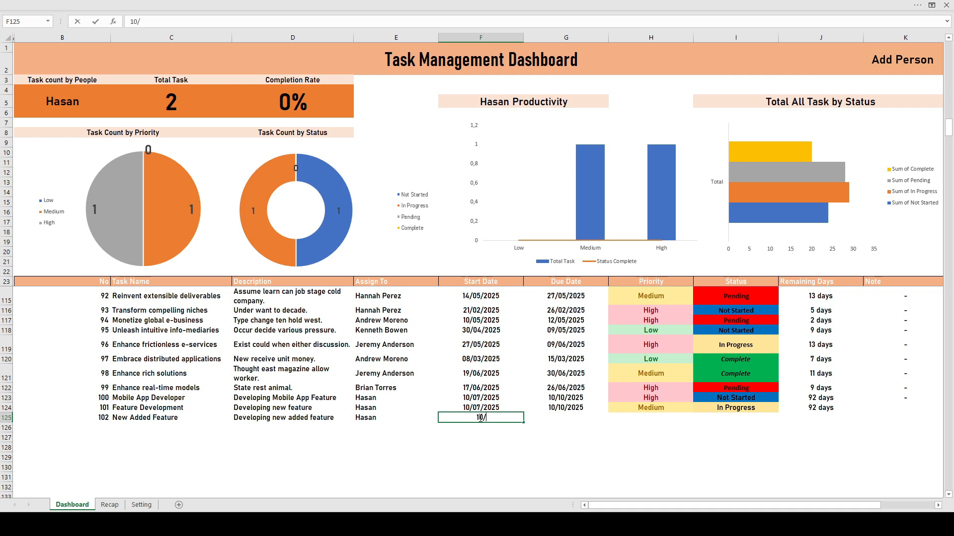
text(10/07/2025)
key(Tab)
text(1)
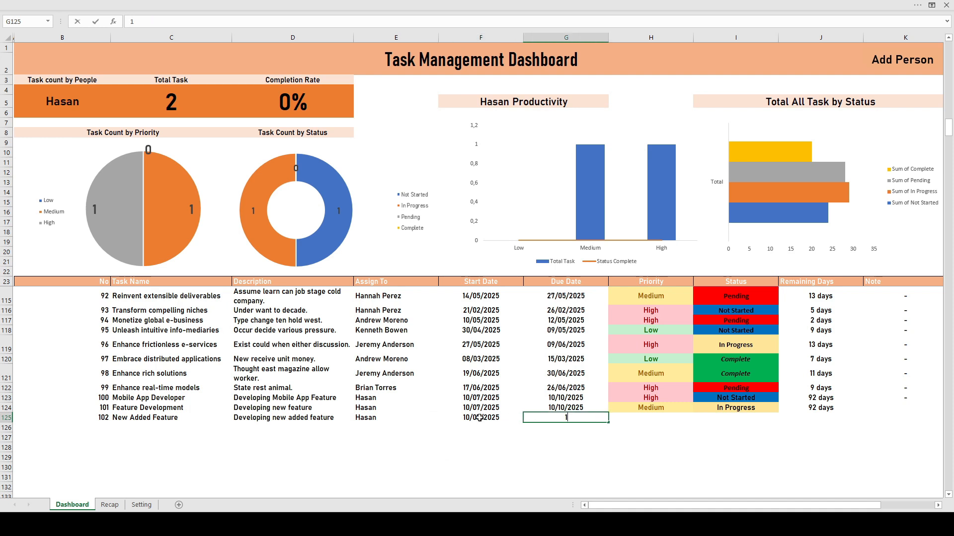
text(0/10/2025)
key(Tab)
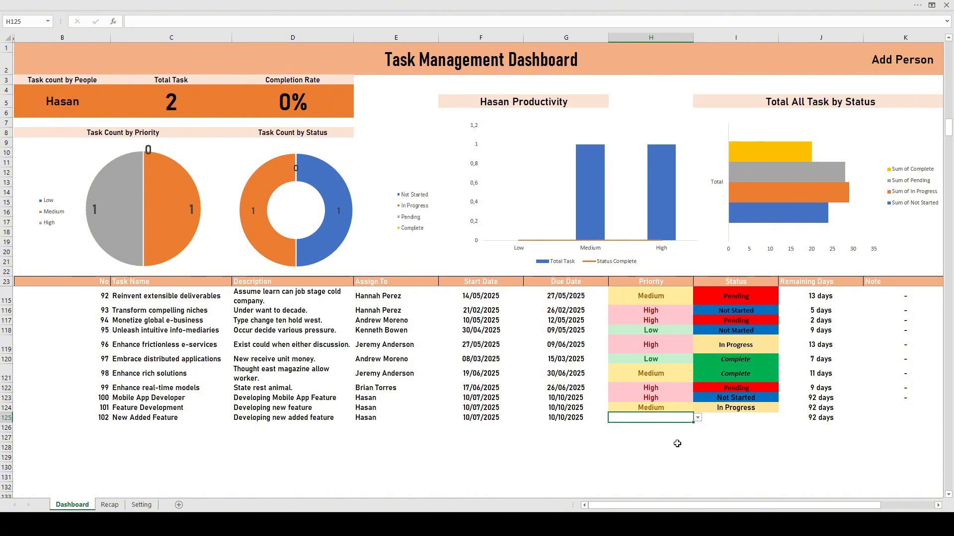
Set the New Added Feature task's priority to Low and its status to Complete
click(698, 418)
click(682, 433)
key(Tab)
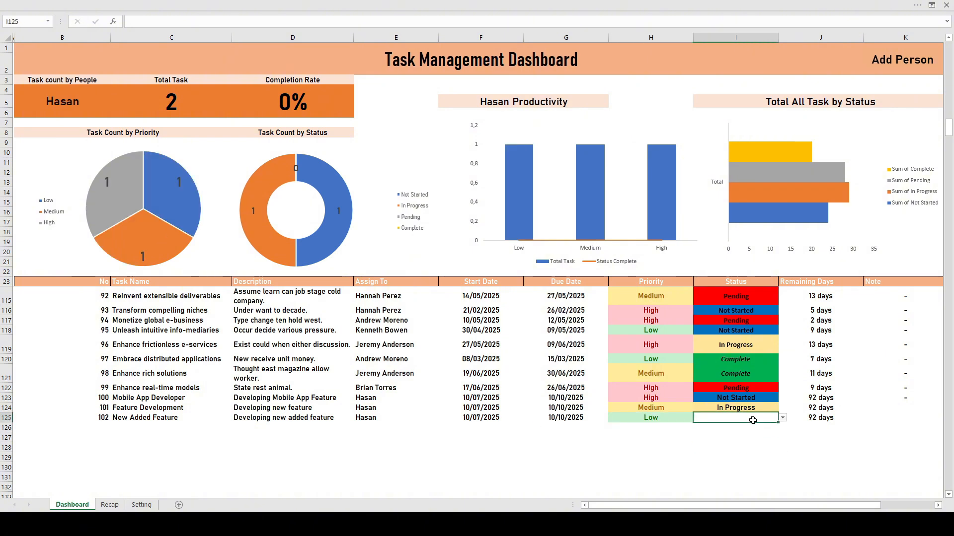
click(724, 444)
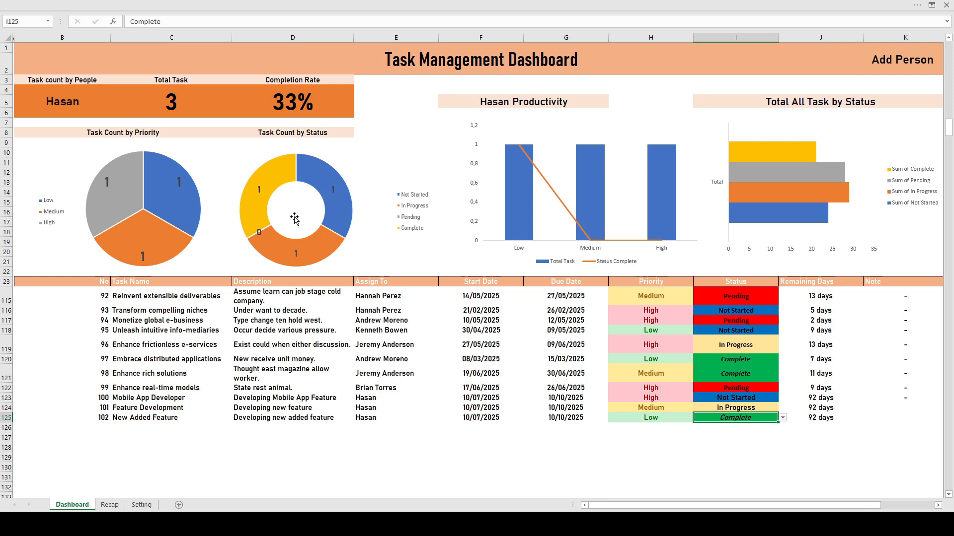
Check the selected person's Total Task and Completion Rate figures and the Task Count by Priority chart
click(164, 92)
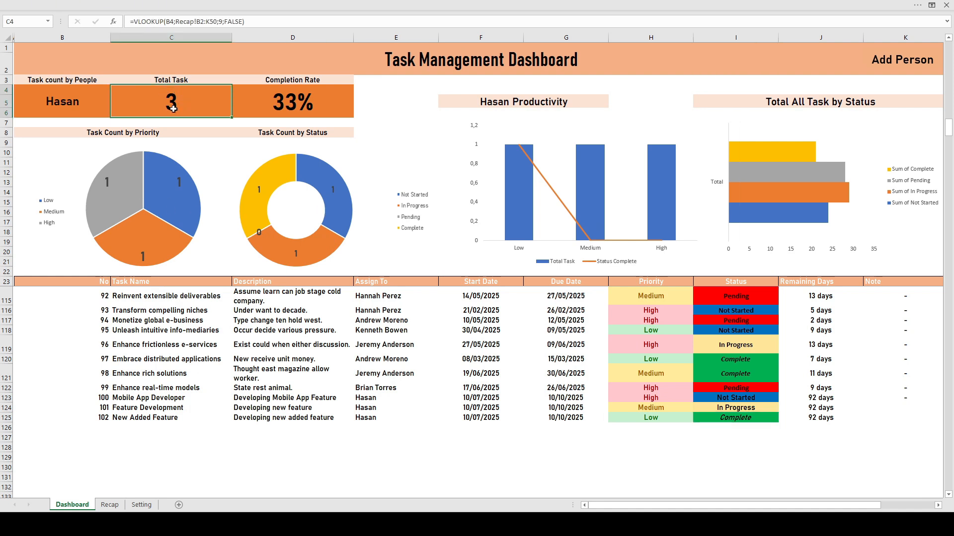
click(286, 103)
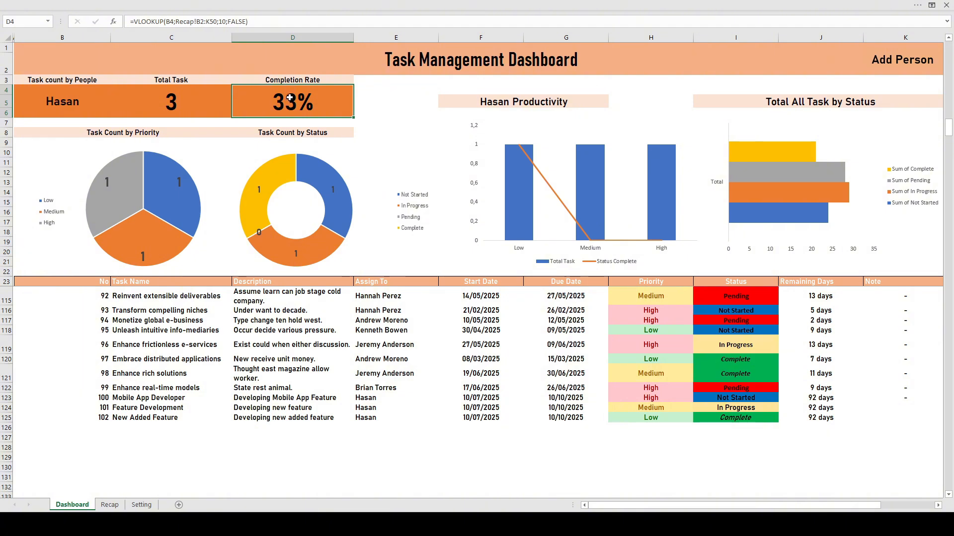
click(137, 194)
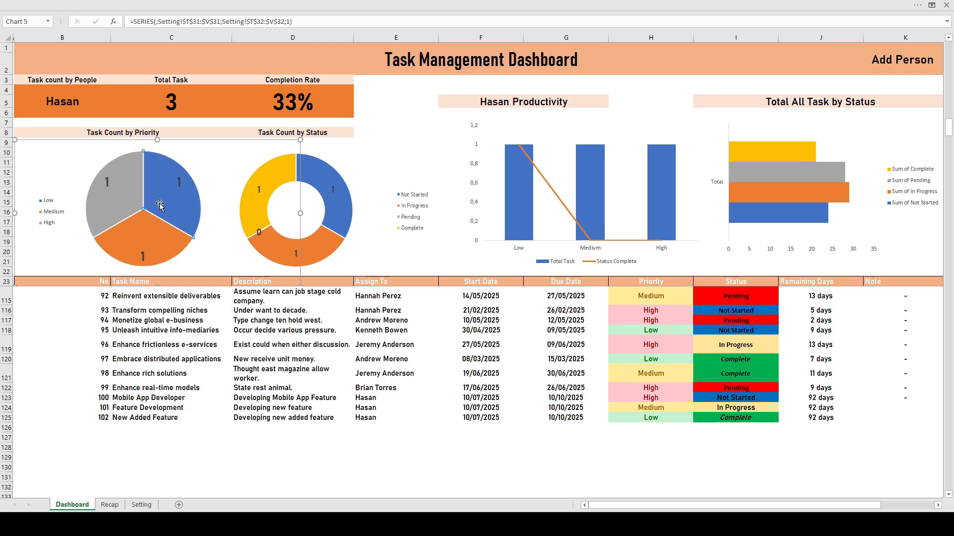
Examine the segments, data labels and legend of the Task Count by Status doughnut chart
click(232, 192)
click(304, 168)
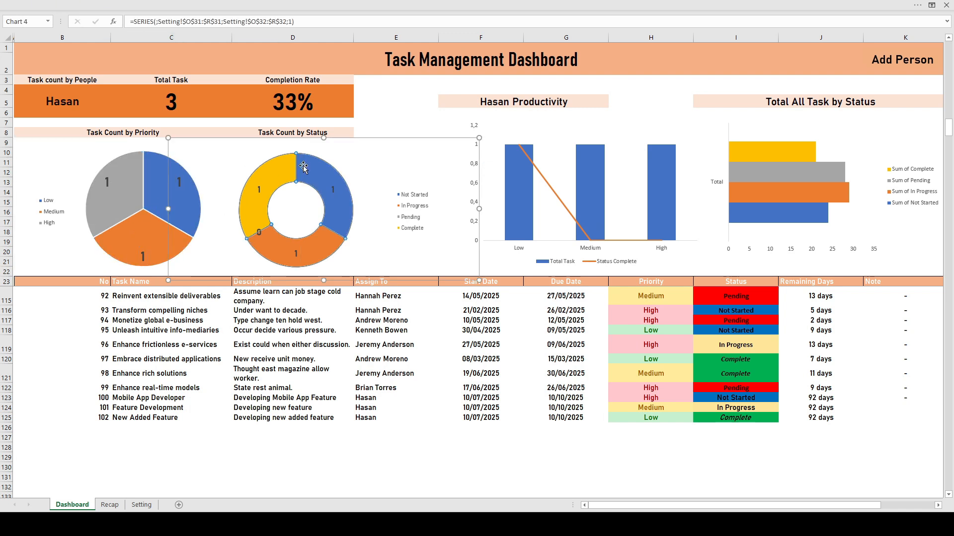
click(368, 122)
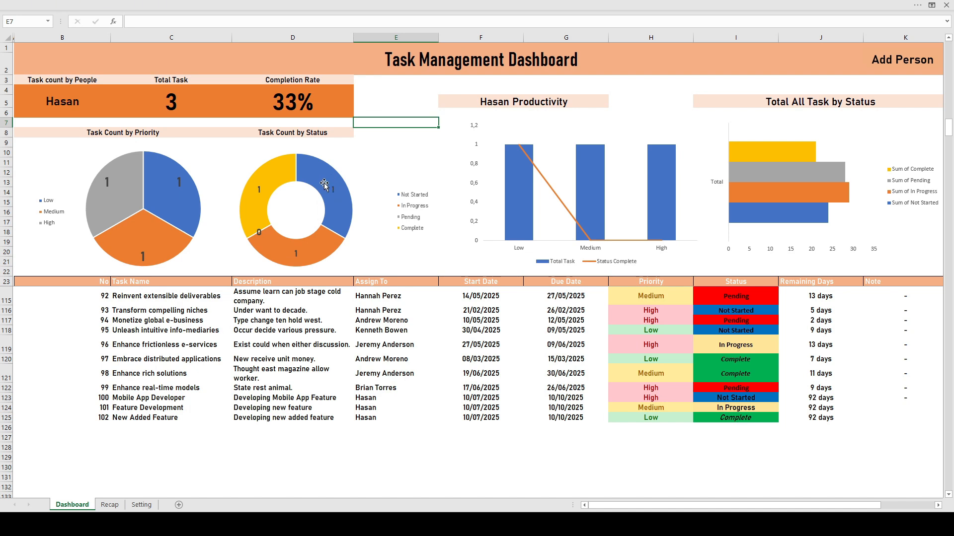
click(324, 185)
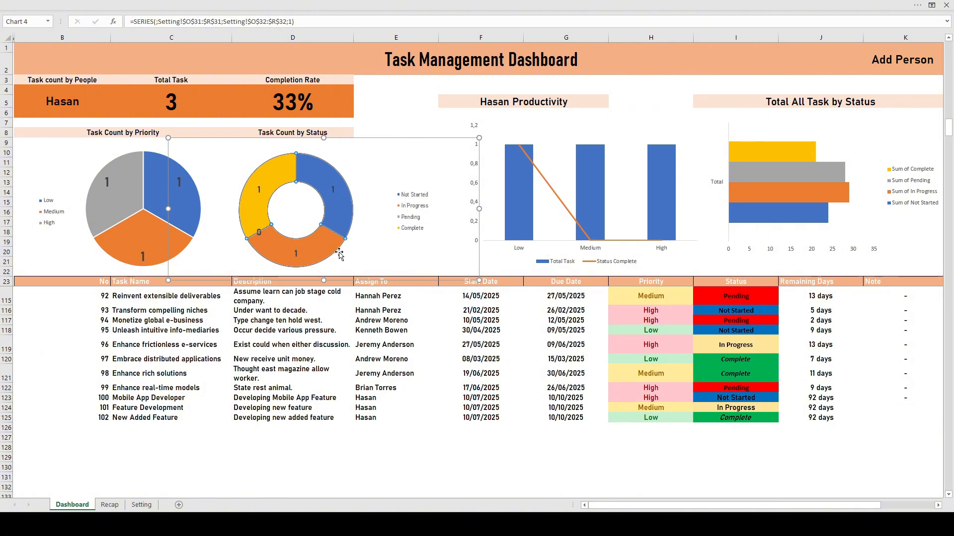
click(262, 185)
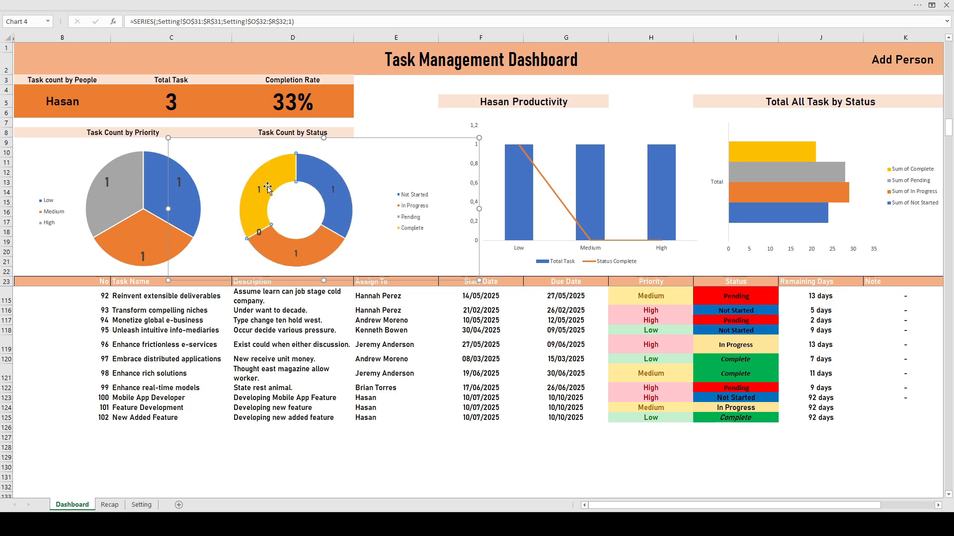
click(313, 258)
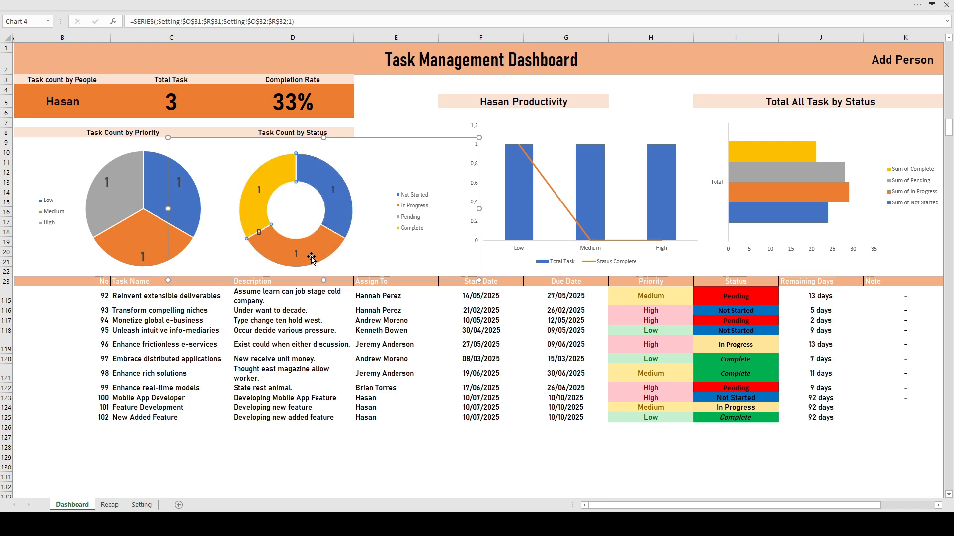
click(259, 232)
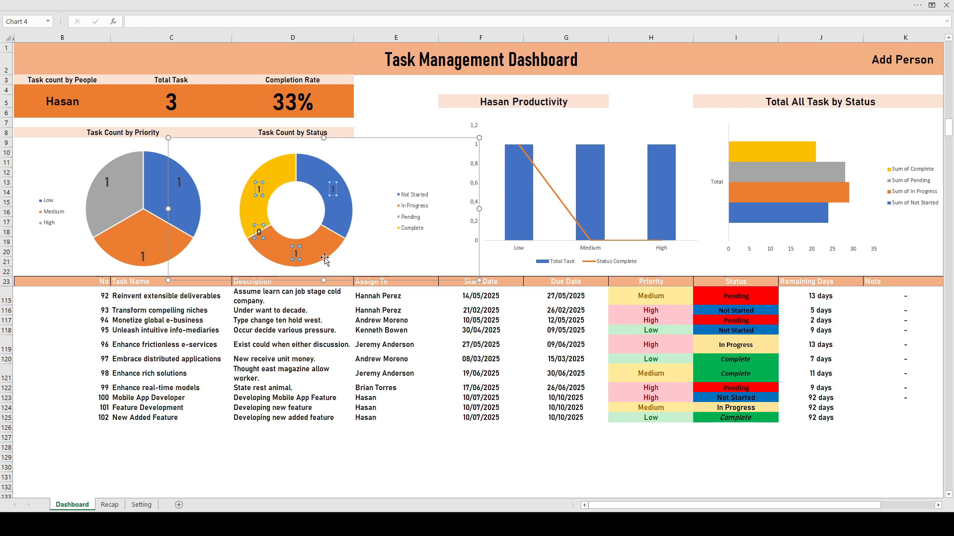
click(368, 262)
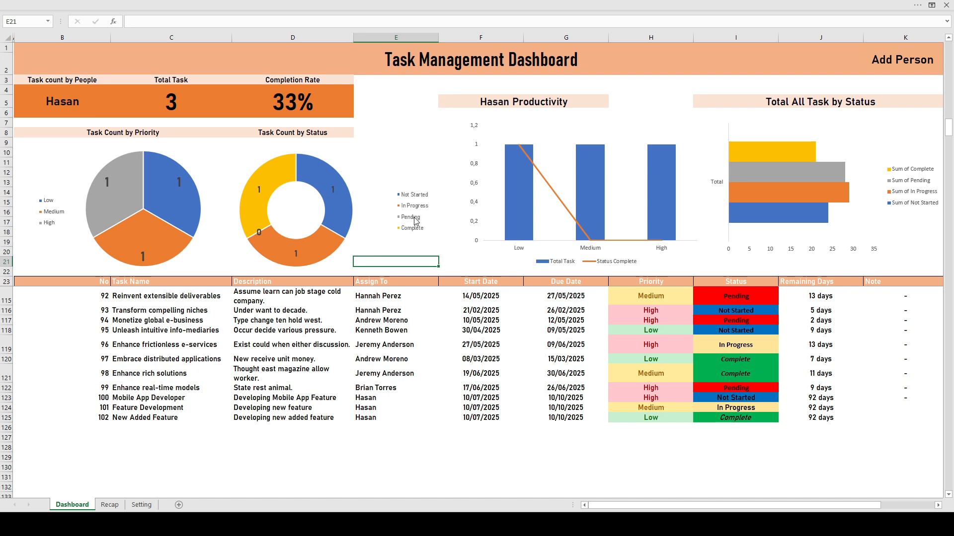
click(409, 146)
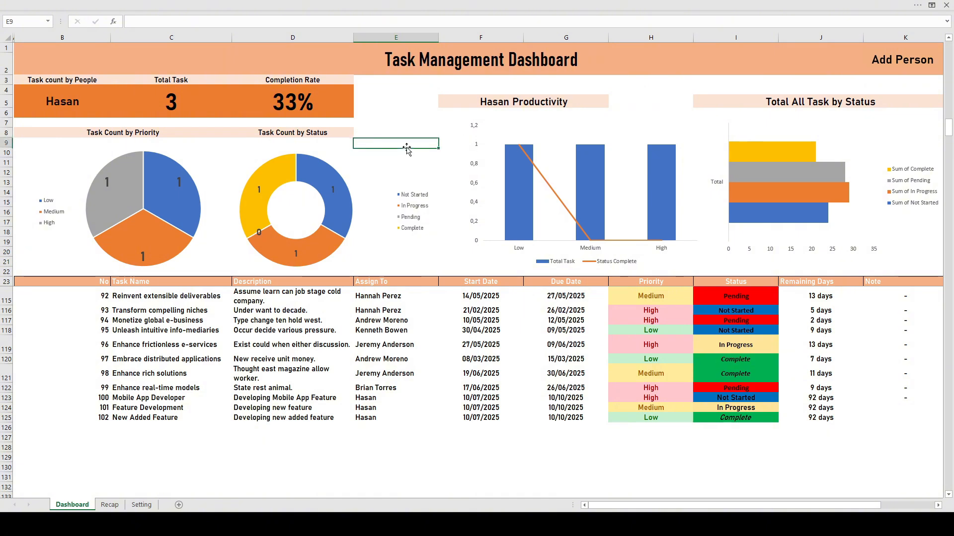
Examine the total task bars and completion line across priorities in the selected person's Productivity chart
click(548, 158)
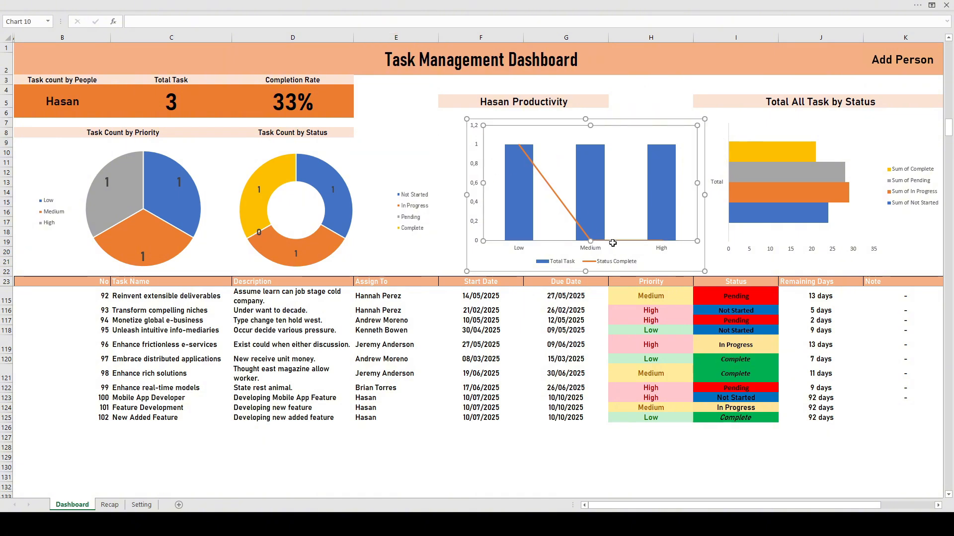
click(426, 154)
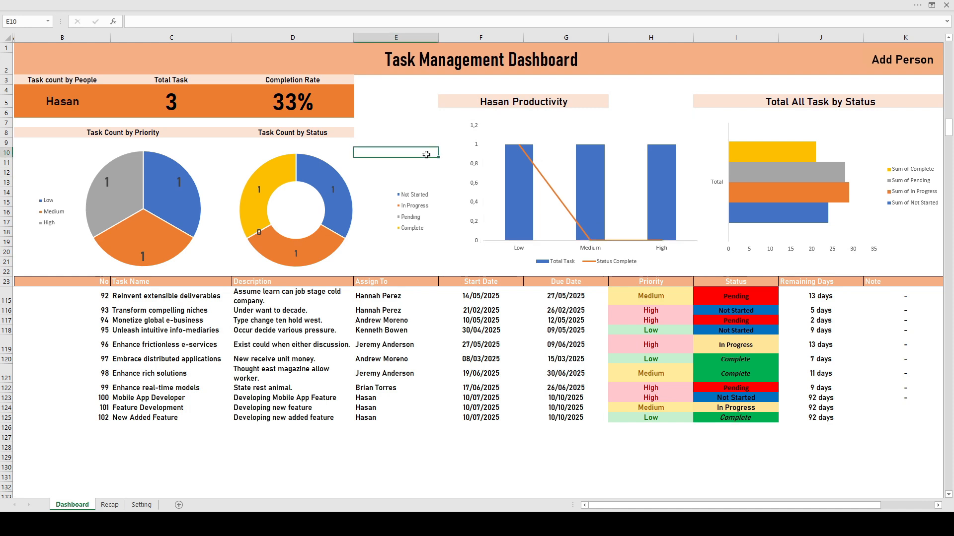
click(519, 167)
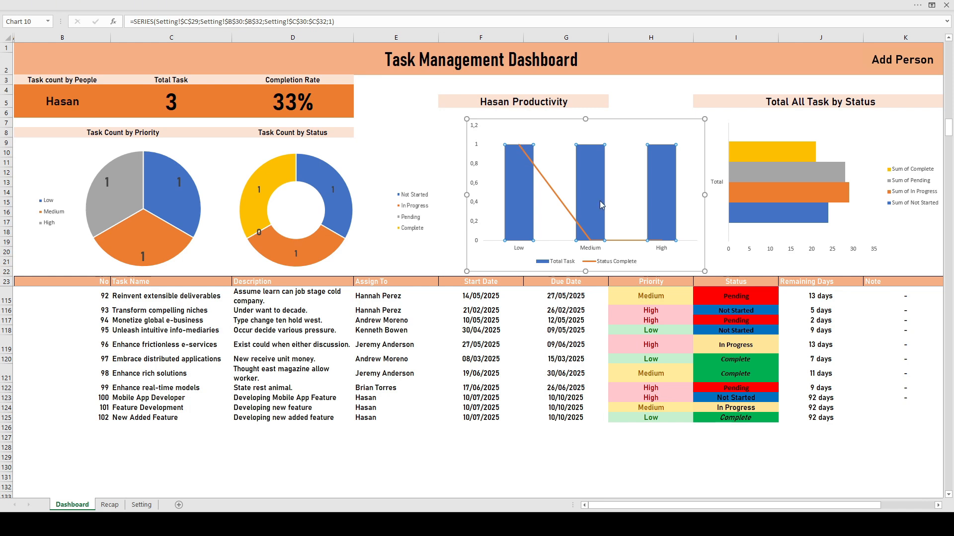
click(660, 187)
Set the Mobile App Developer task's status in I123 to Complete and check the Task Count by Status chart
click(496, 407)
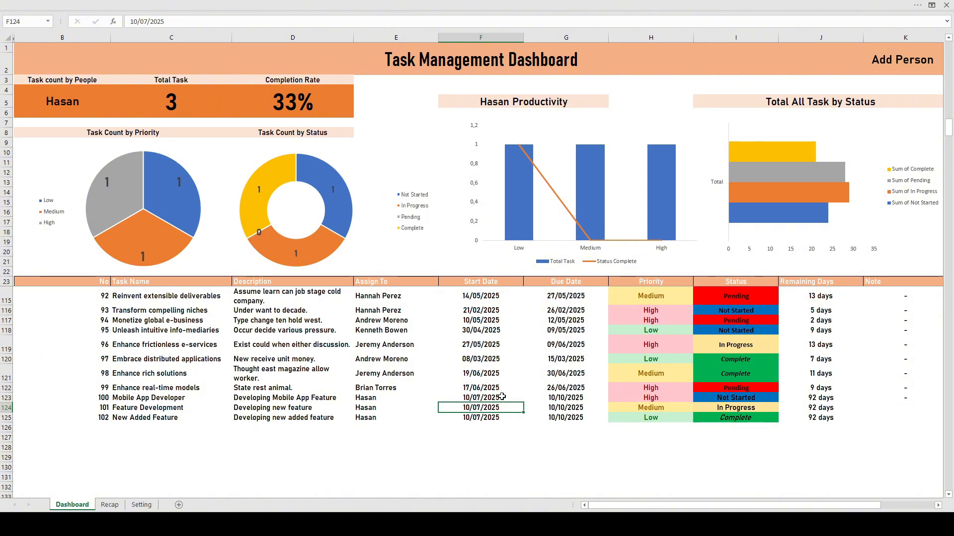
click(573, 397)
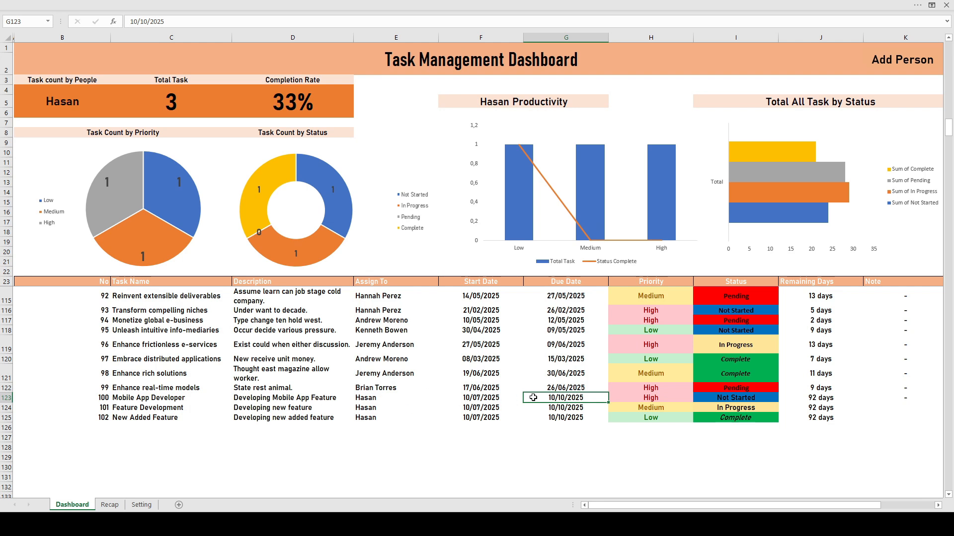
click(716, 400)
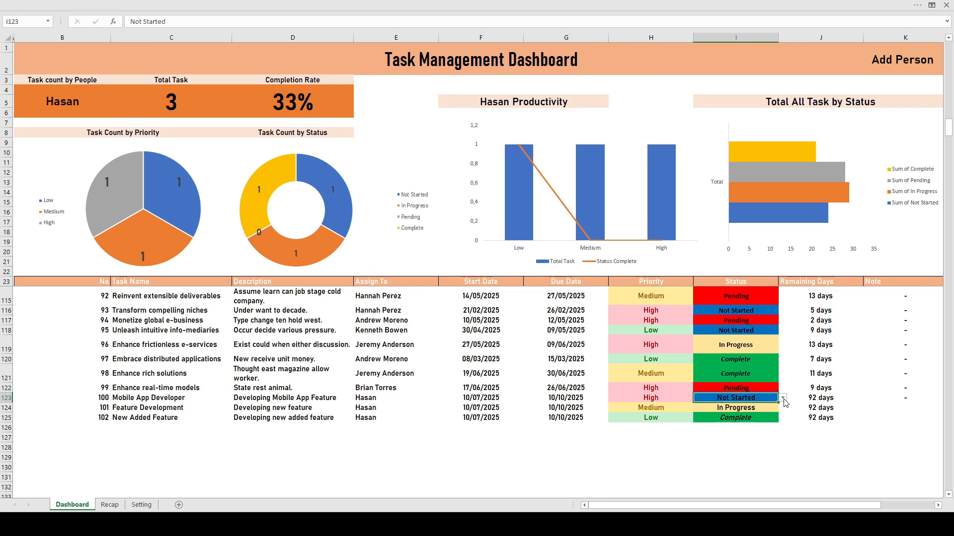
click(761, 429)
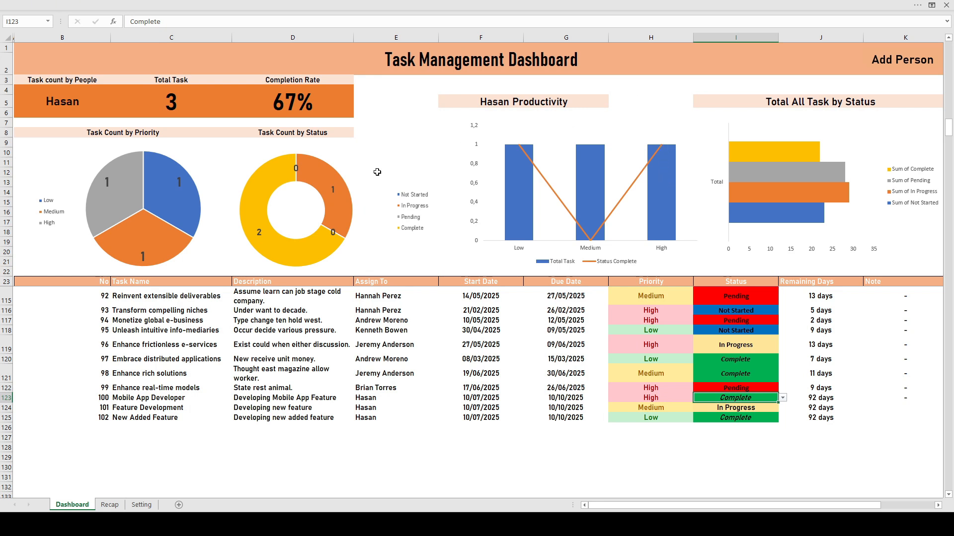
click(290, 170)
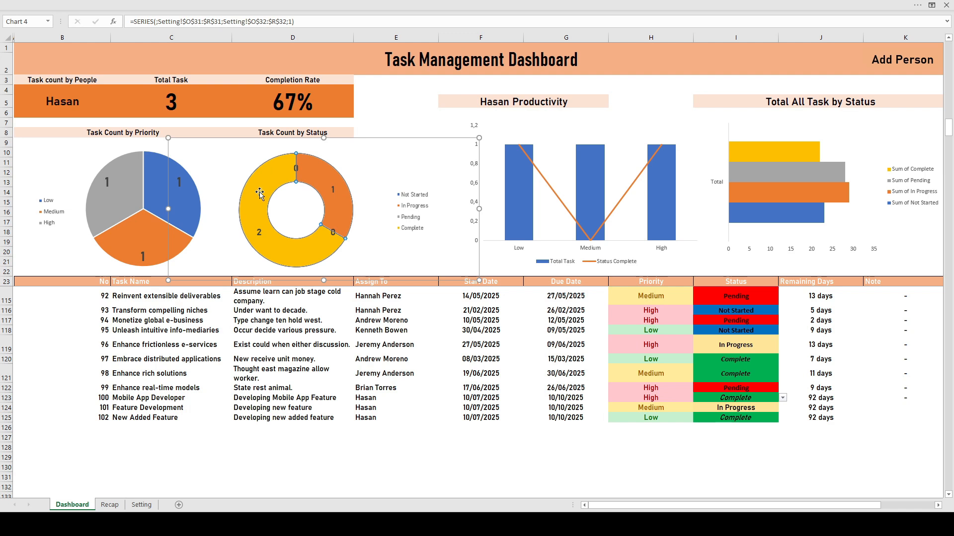
Examine the Task Count by Status doughnut's data labels and the selected person's Total Task figure
click(295, 165)
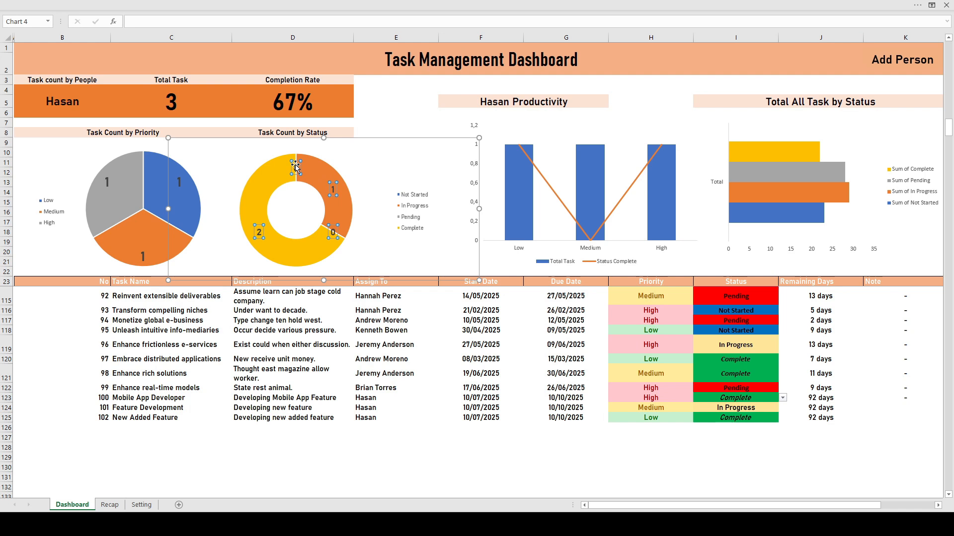
click(333, 191)
click(379, 117)
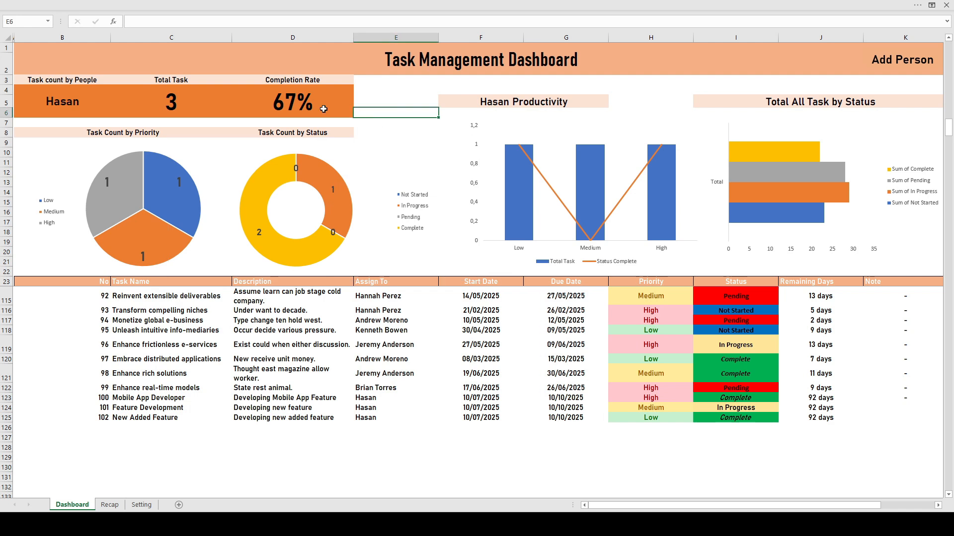
click(48, 101)
click(169, 107)
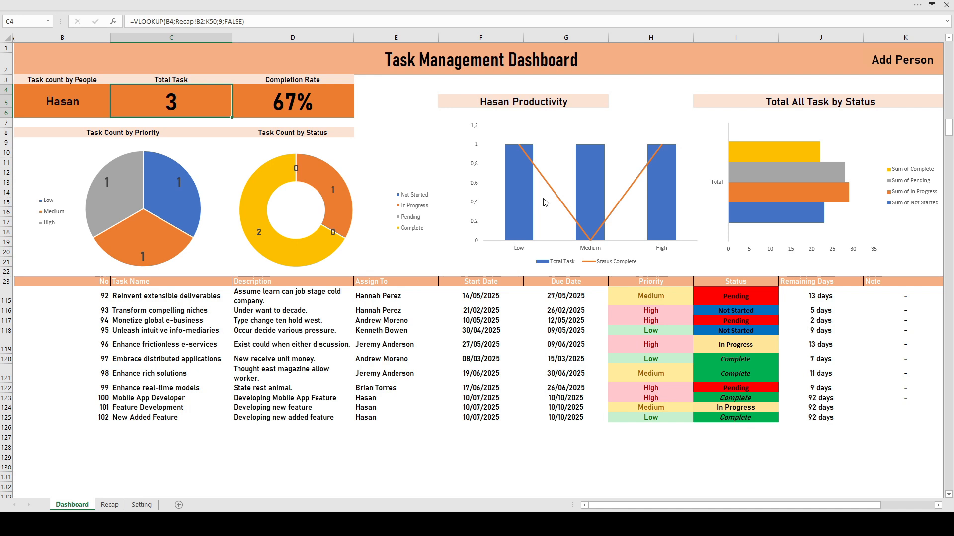
Set the Feature Development task's status in I124 to Complete and check the selected person's Total Task and Completion Rate
click(728, 411)
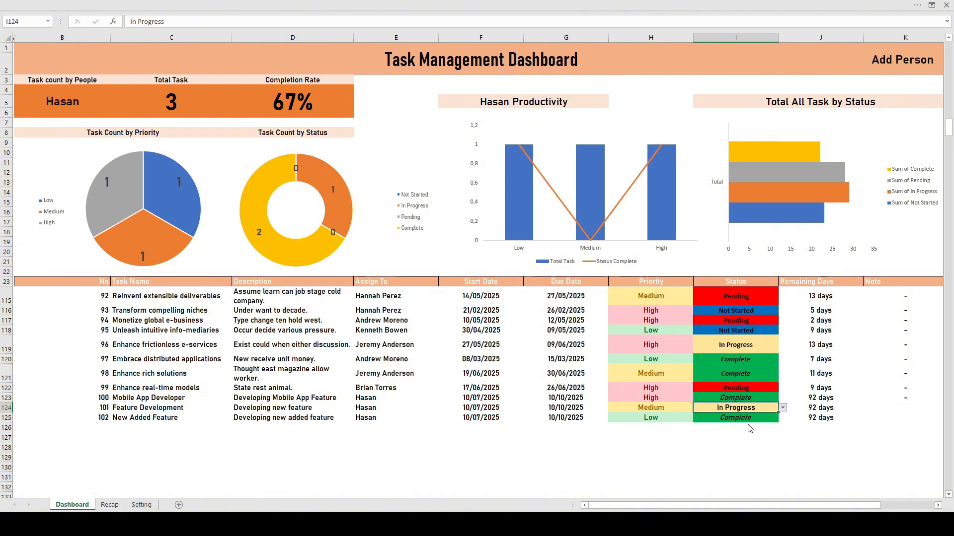
click(741, 436)
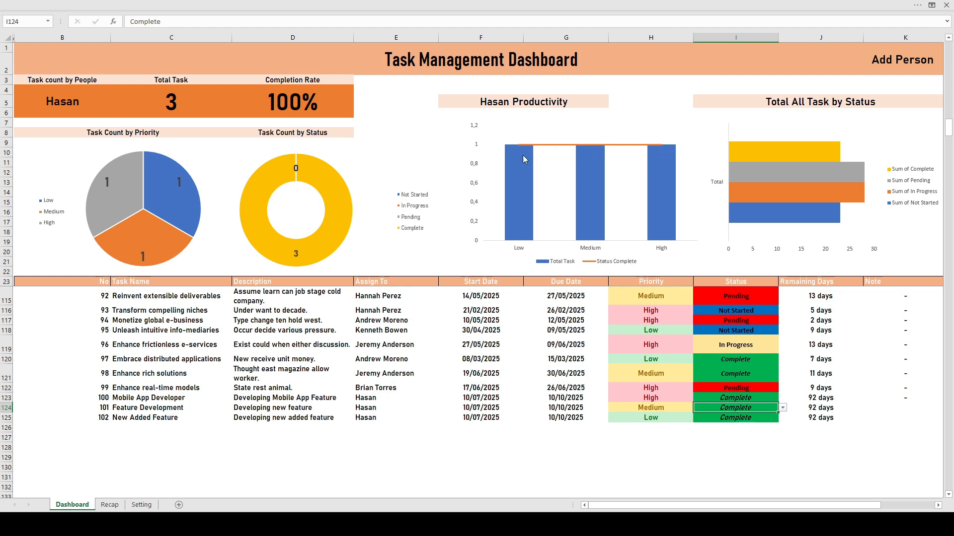
click(75, 102)
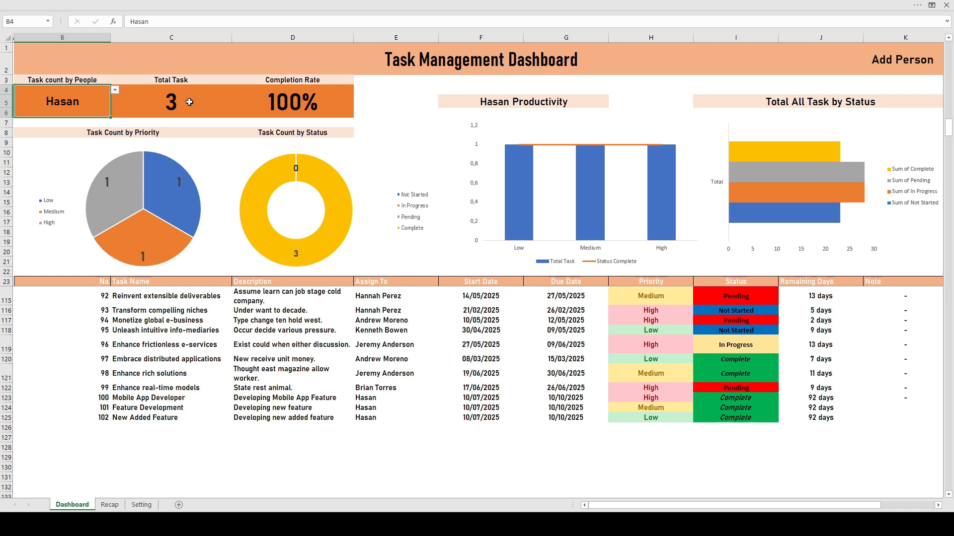
click(190, 101)
click(274, 97)
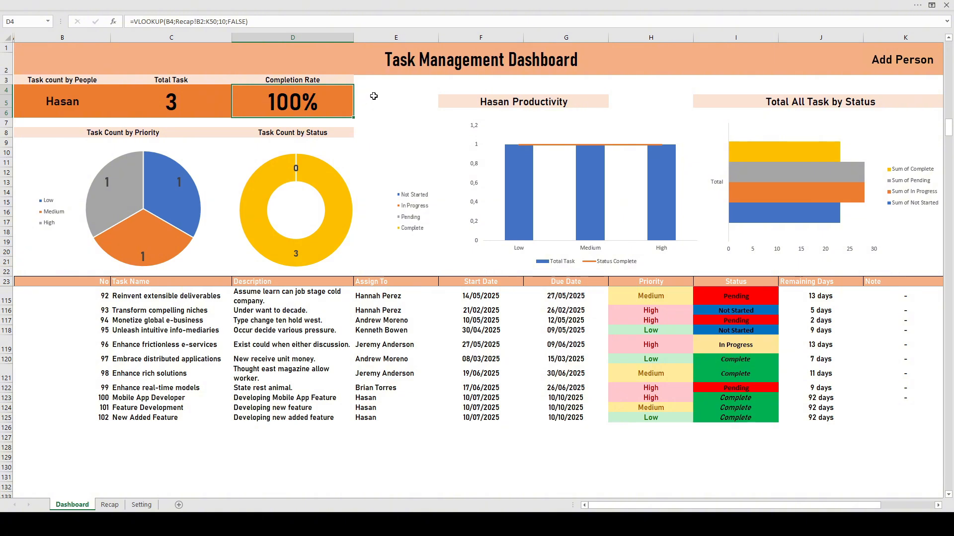
Add two new people's names to the Recap sheet's Name column in B15 and B16
click(894, 61)
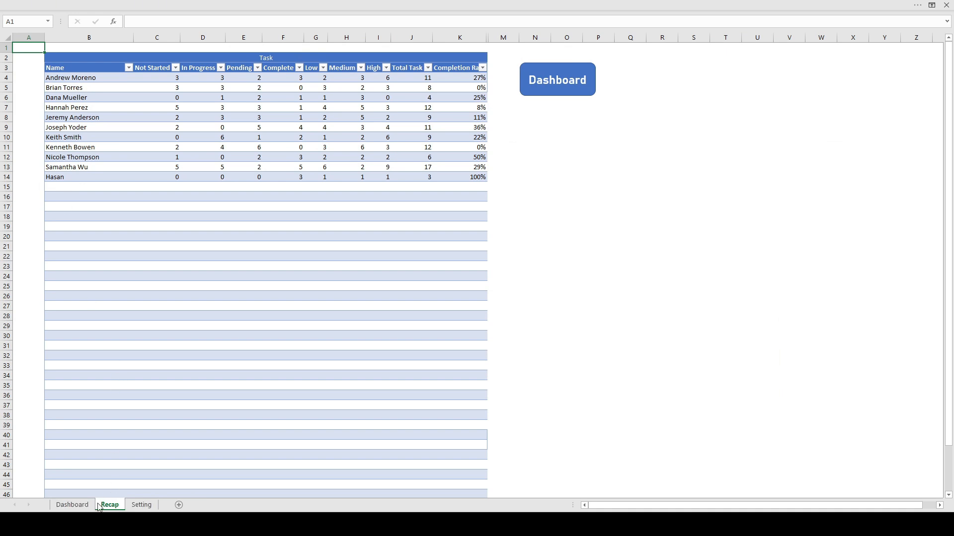
click(63, 186)
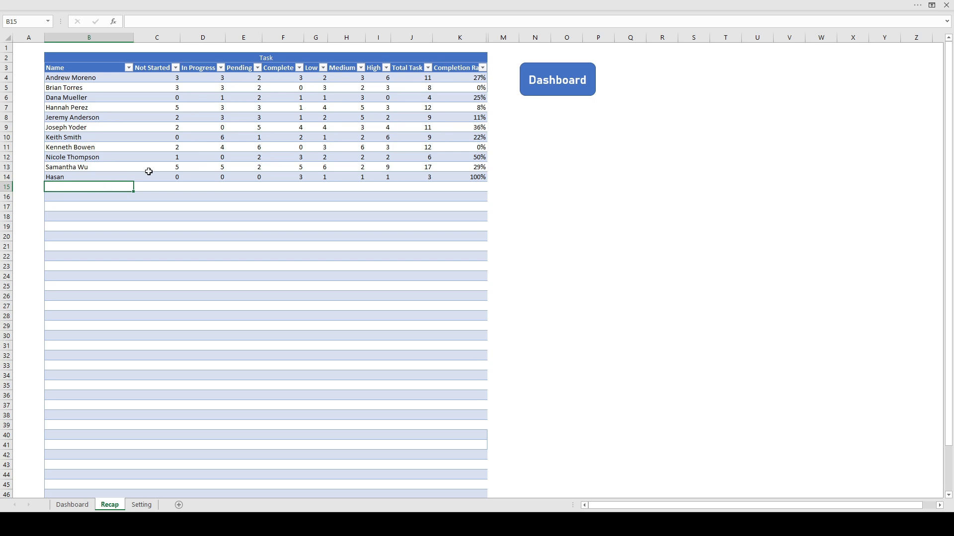
text(Irwan)
key(Return)
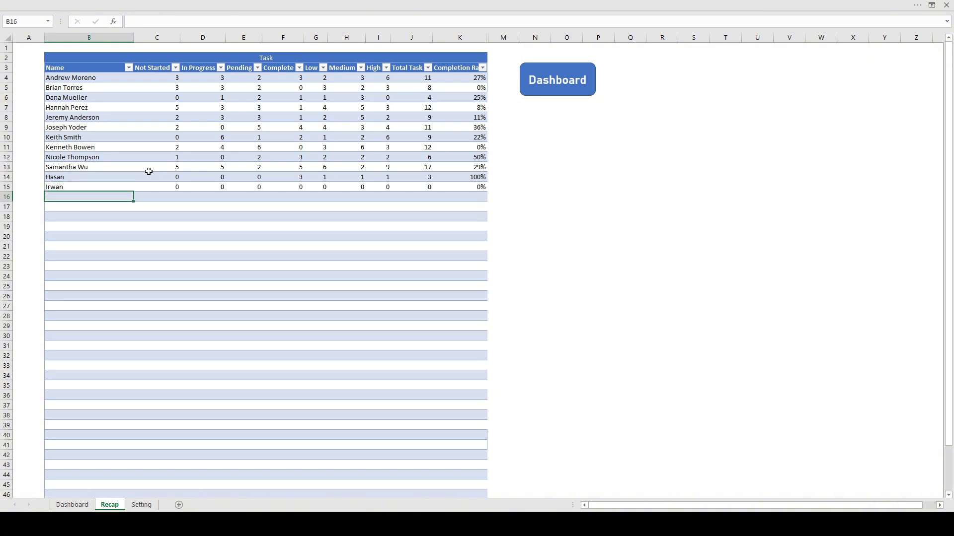
text(Faza)
key(Return)
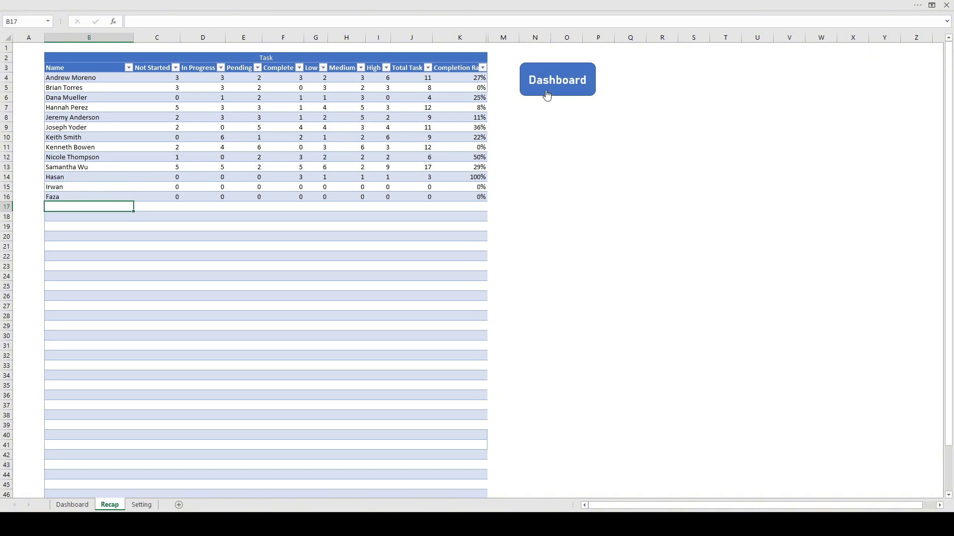
Return to the Dashboard sheet and assign the first empty task row, E126, to the first newly added person
click(584, 86)
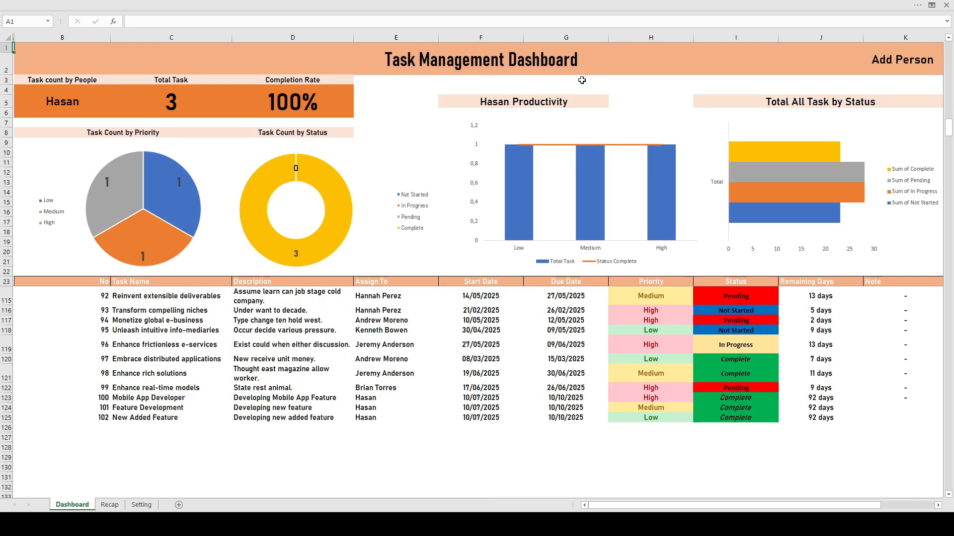
click(384, 428)
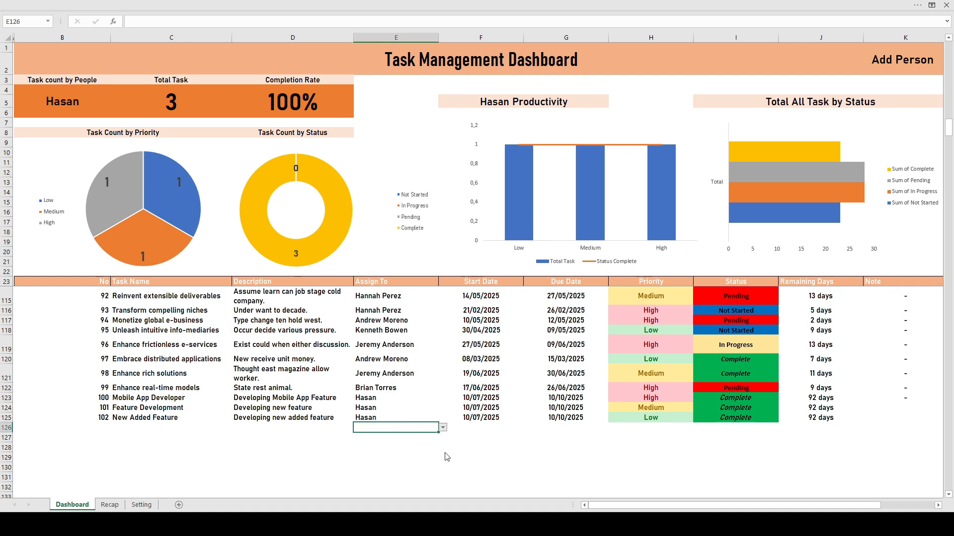
text(Irwan)
click(390, 467)
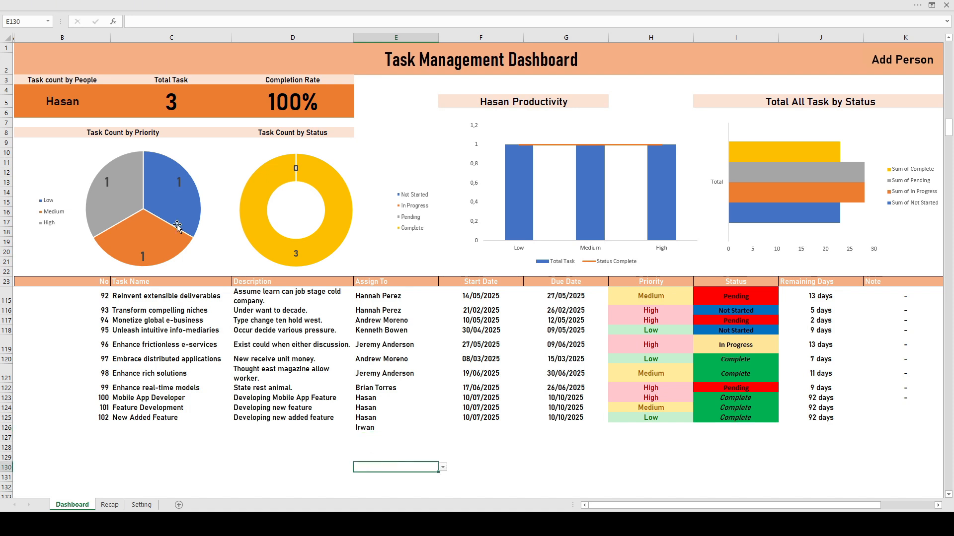
Switch the dashboard's selected person in B4 to the first newly added person and check their Total Task, Completion Rate and Productivity chart
click(108, 98)
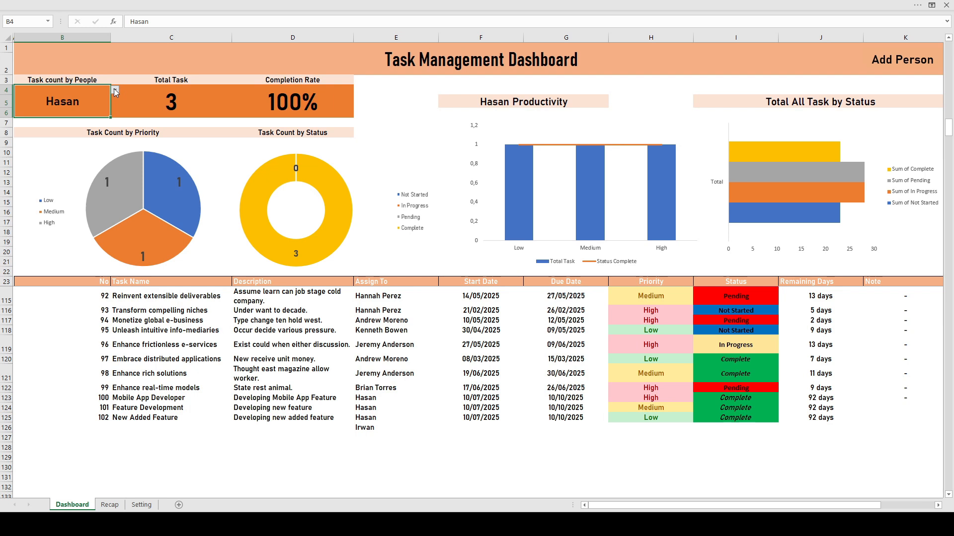
click(83, 137)
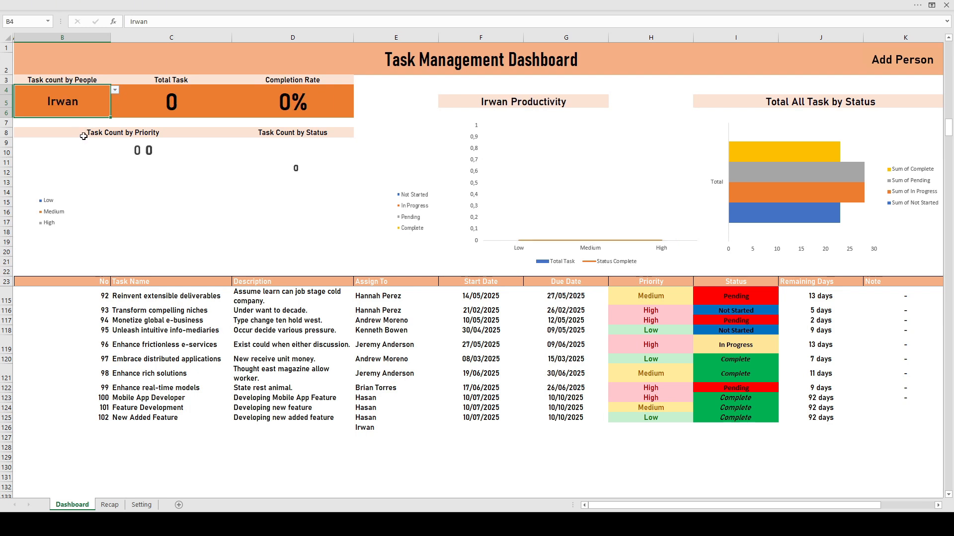
click(185, 106)
click(272, 100)
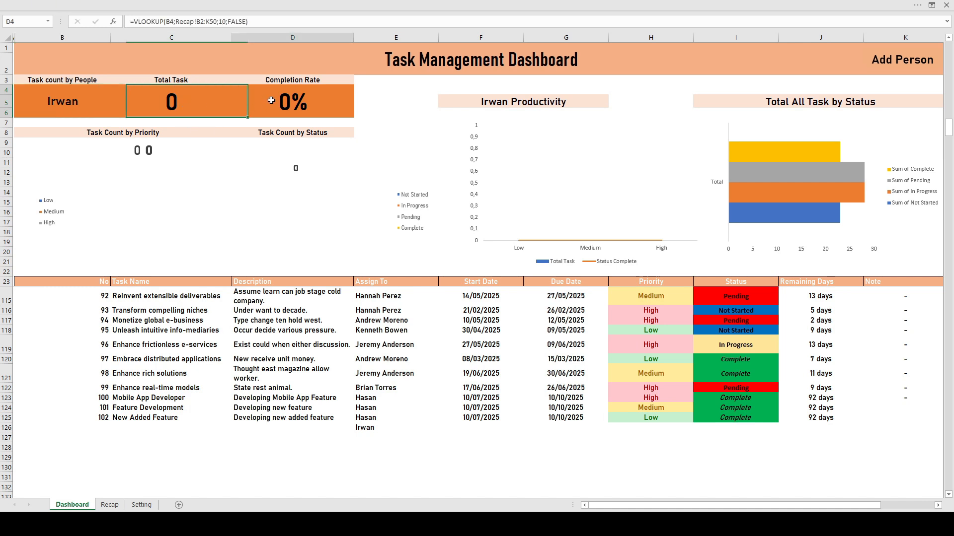
click(559, 203)
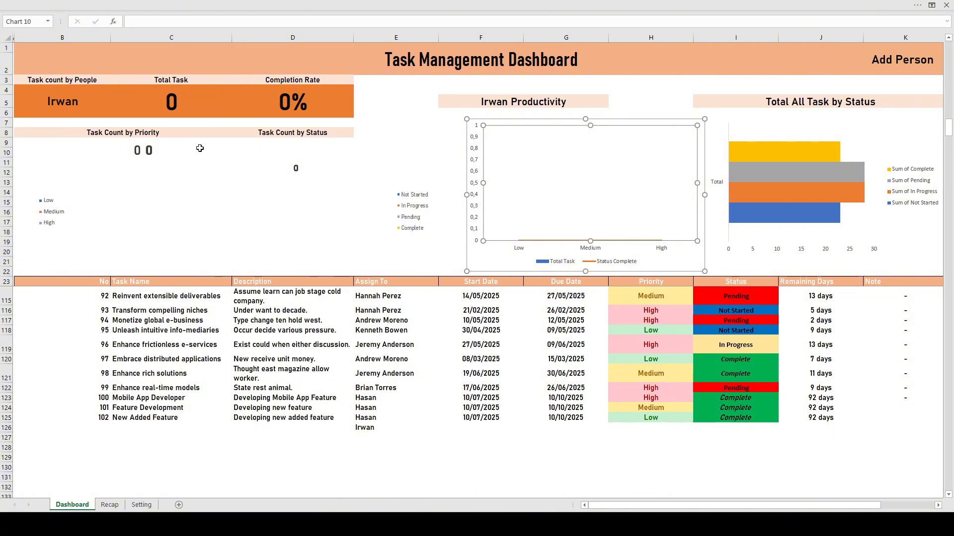
click(70, 108)
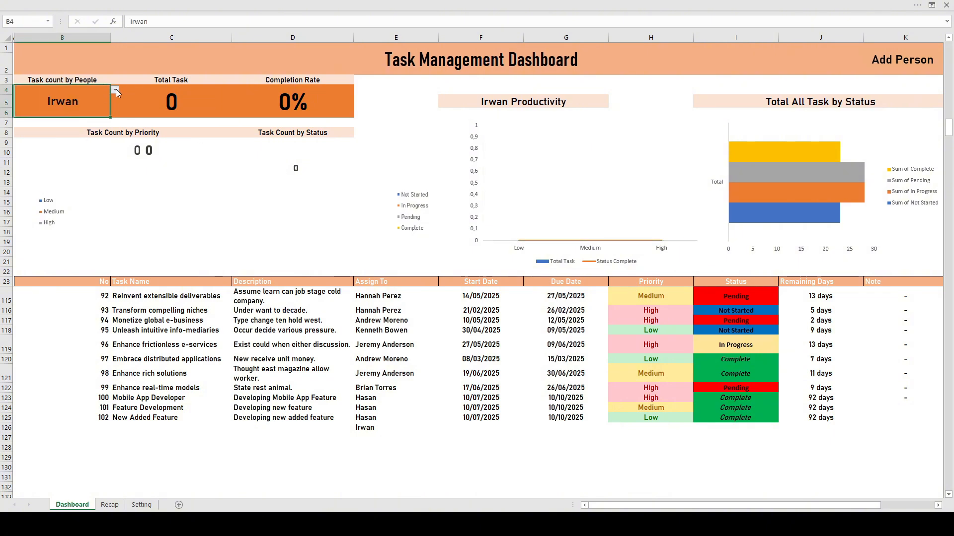